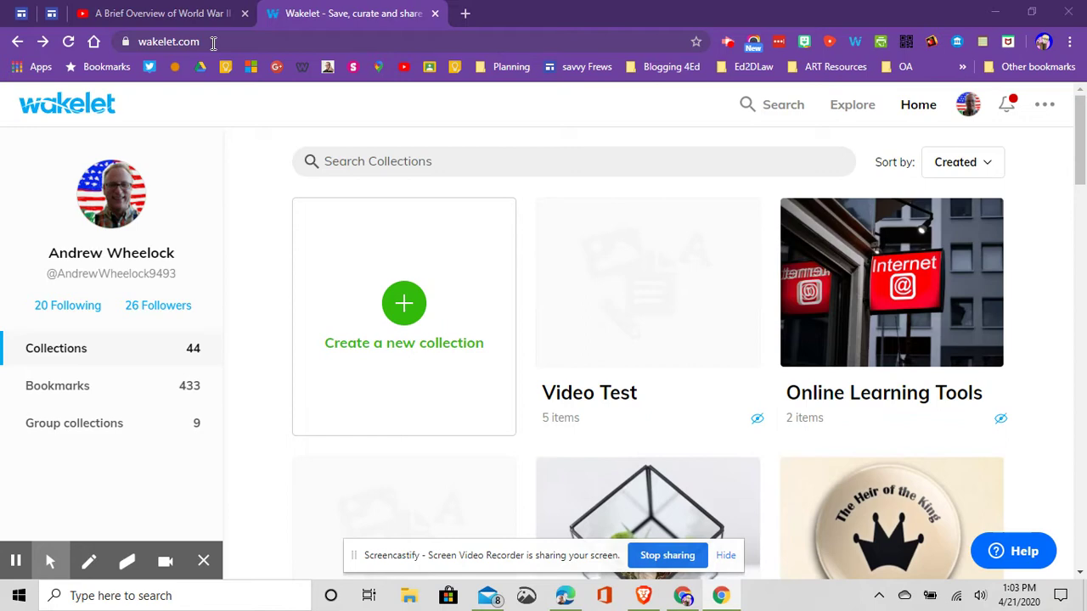
Step: Start a new Wakelet collection and enter 'World War II Videos' as its title
{"action": "scroll", "coordinate": [583, 352], "scroll_direction": "down", "scroll_amount": 3}
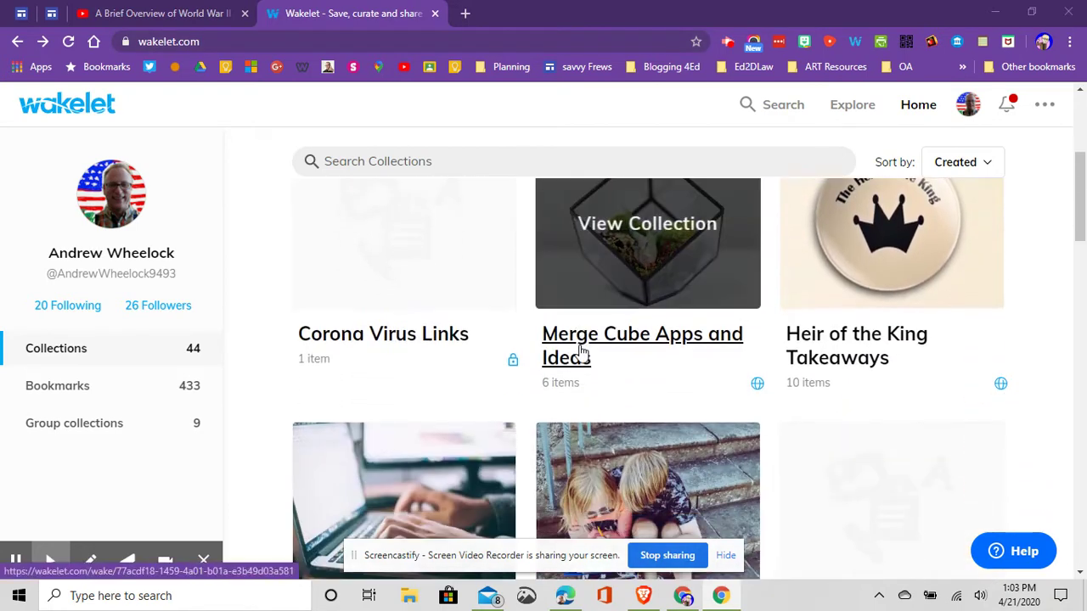
{"action": "scroll", "coordinate": [543, 399], "scroll_direction": "down", "scroll_amount": 3}
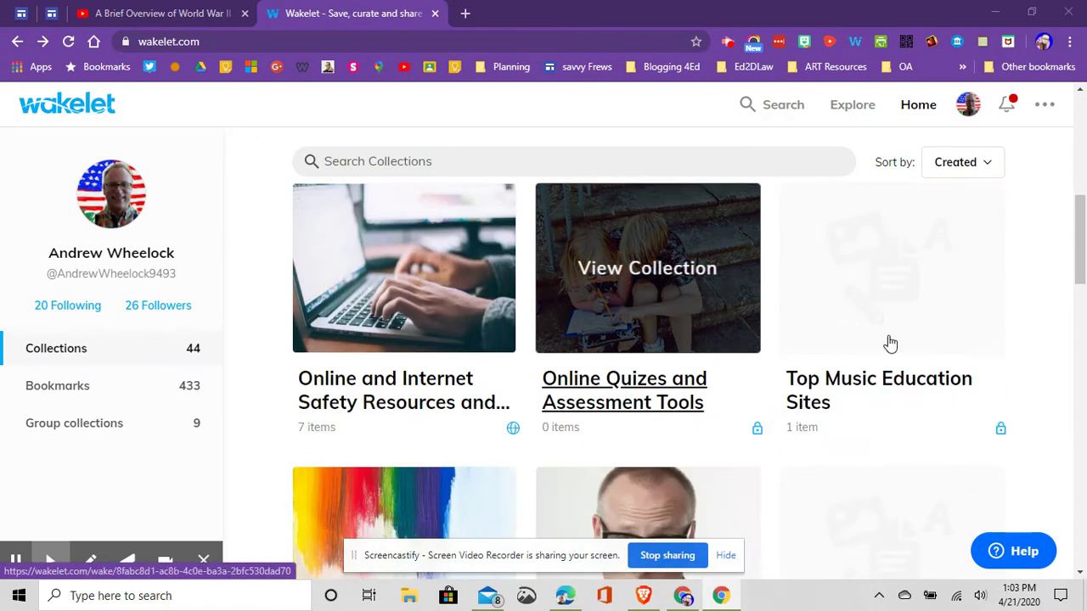
{"action": "scroll", "coordinate": [891, 344], "scroll_direction": "up", "scroll_amount": 4}
{"action": "scroll", "coordinate": [891, 344], "scroll_direction": "up", "scroll_amount": 1}
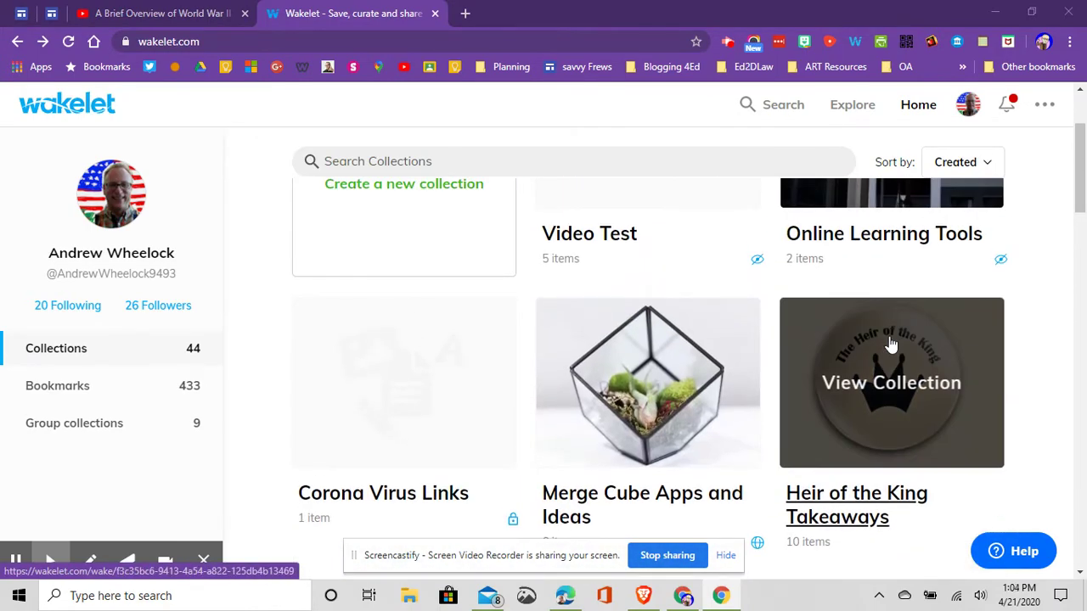
{"action": "scroll", "coordinate": [890, 344], "scroll_direction": "up", "scroll_amount": 2}
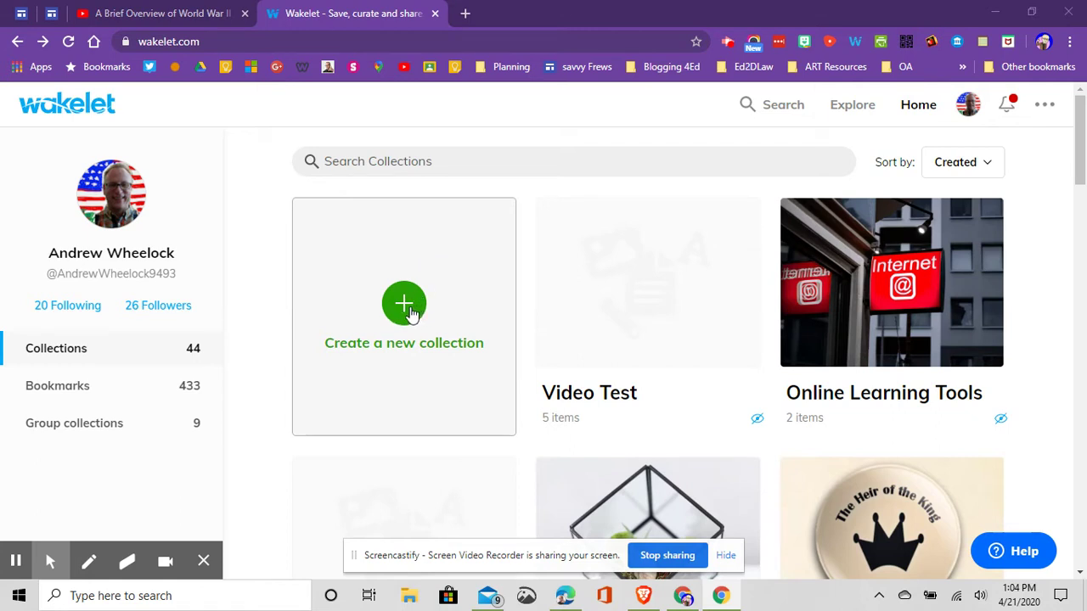
{"action": "left_click", "coordinate": [411, 313]}
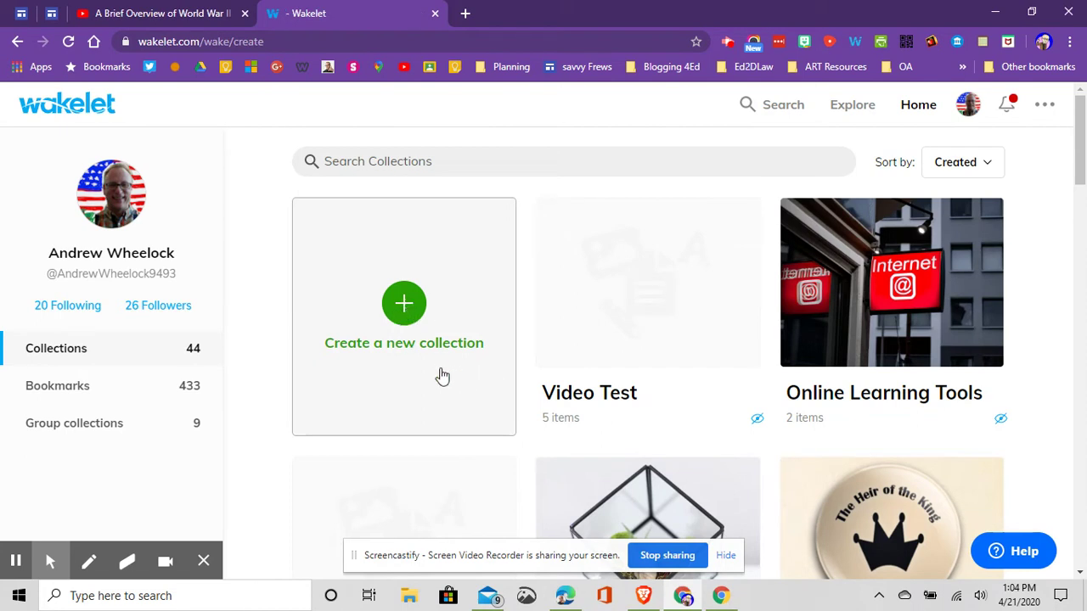
{"action": "left_click", "coordinate": [968, 109]}
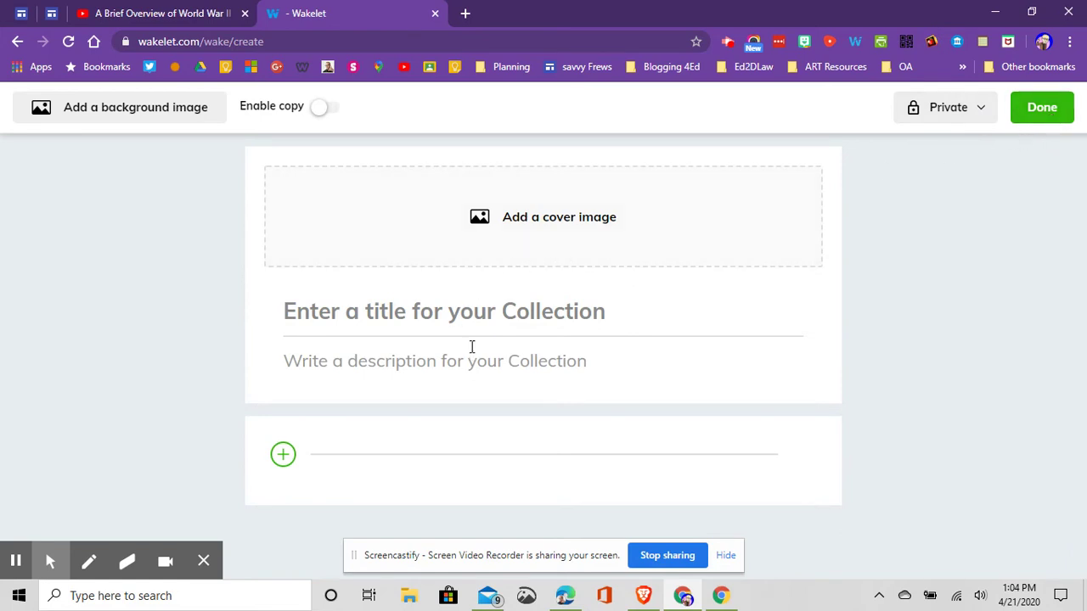
{"action": "left_click", "coordinate": [505, 314]}
{"action": "type", "text": "Wor"}
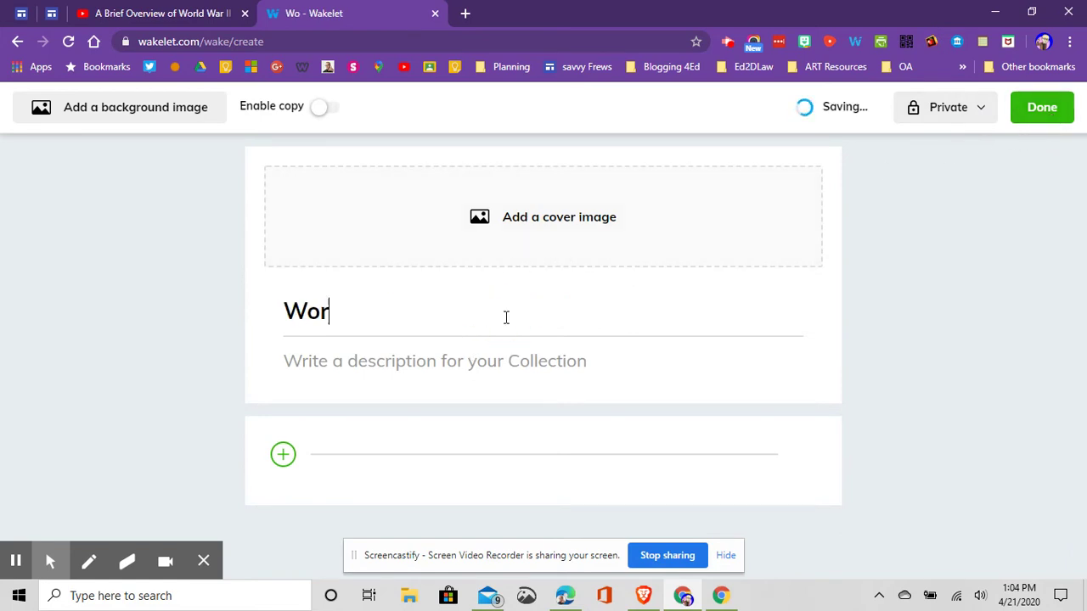
{"action": "type", "text": "ld War II Videos"}
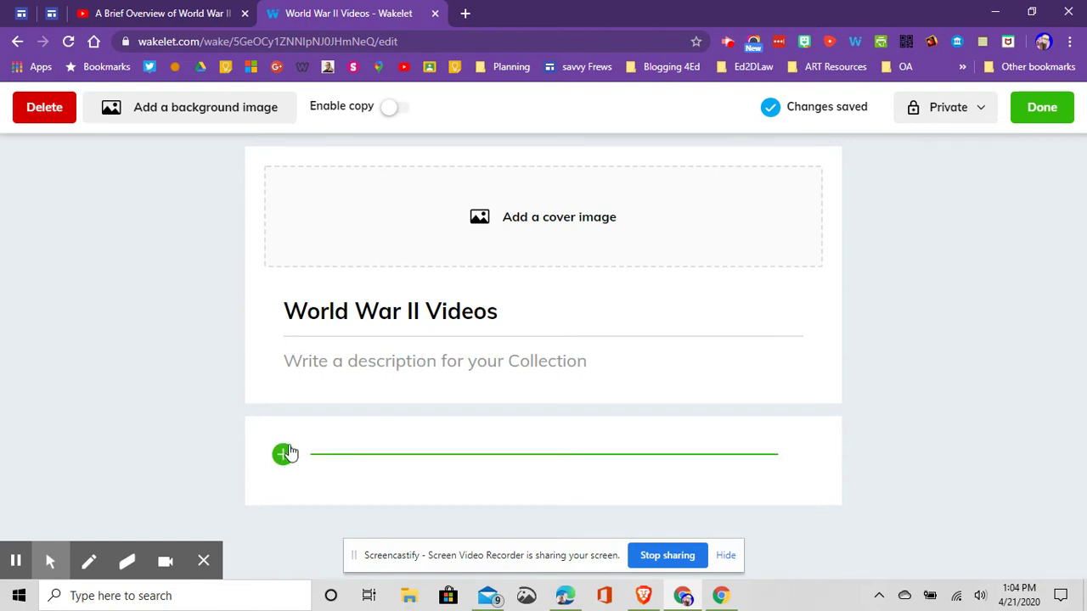
Step: On YouTube, bring up Share for A Brief Overview of World War II, select its URL, return to Wakelet
{"action": "left_click", "coordinate": [145, 14]}
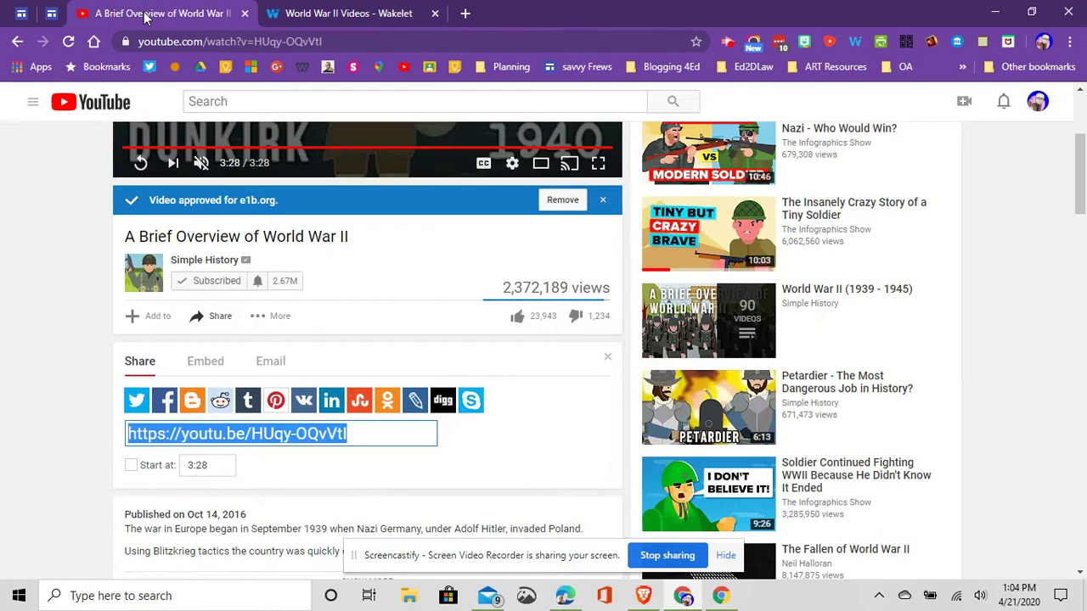
{"action": "scroll", "coordinate": [352, 403], "scroll_direction": "up", "scroll_amount": 3}
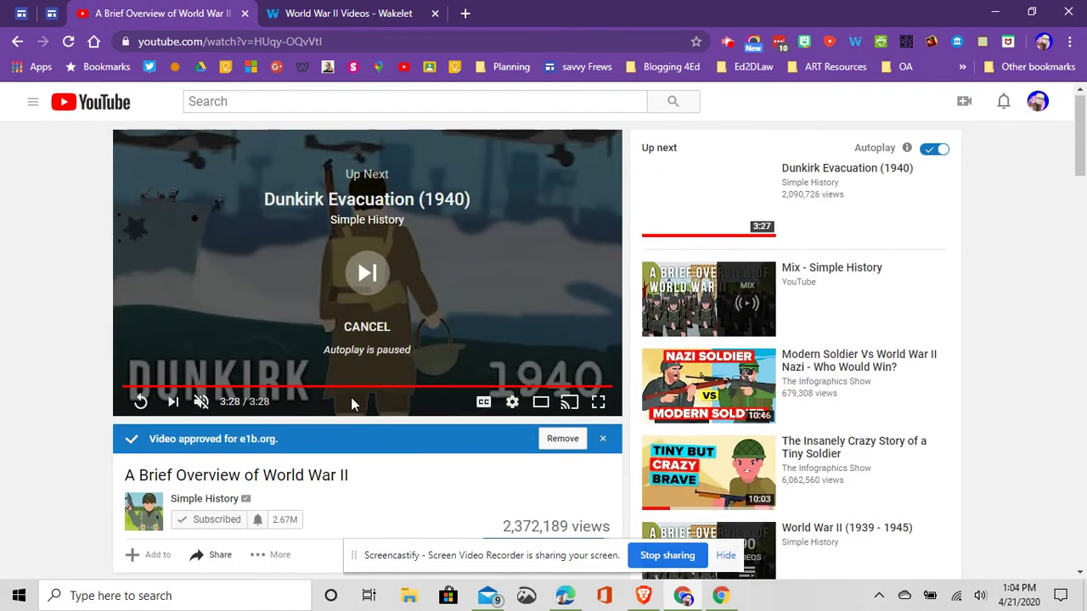
{"action": "left_click", "coordinate": [212, 554]}
{"action": "scroll", "coordinate": [280, 473], "scroll_direction": "down", "scroll_amount": 2}
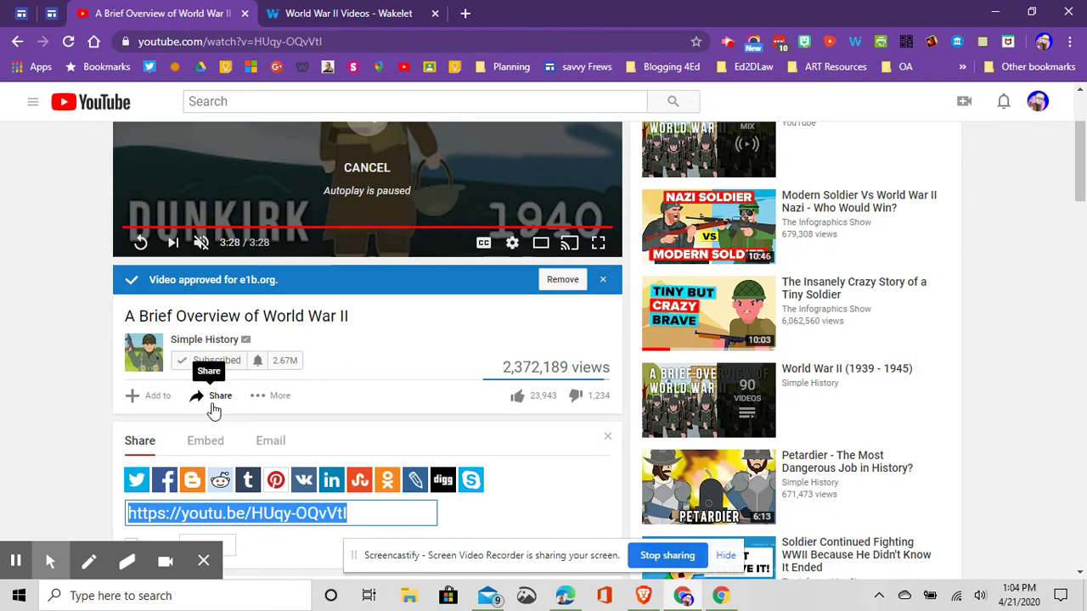
{"action": "left_click", "coordinate": [356, 40]}
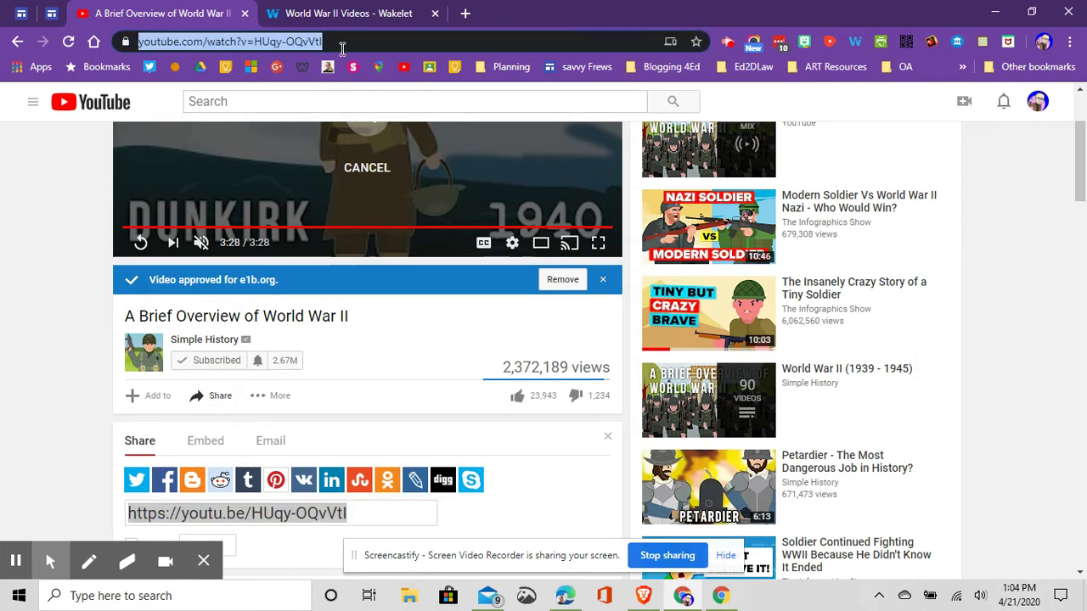
{"action": "left_click", "coordinate": [341, 12]}
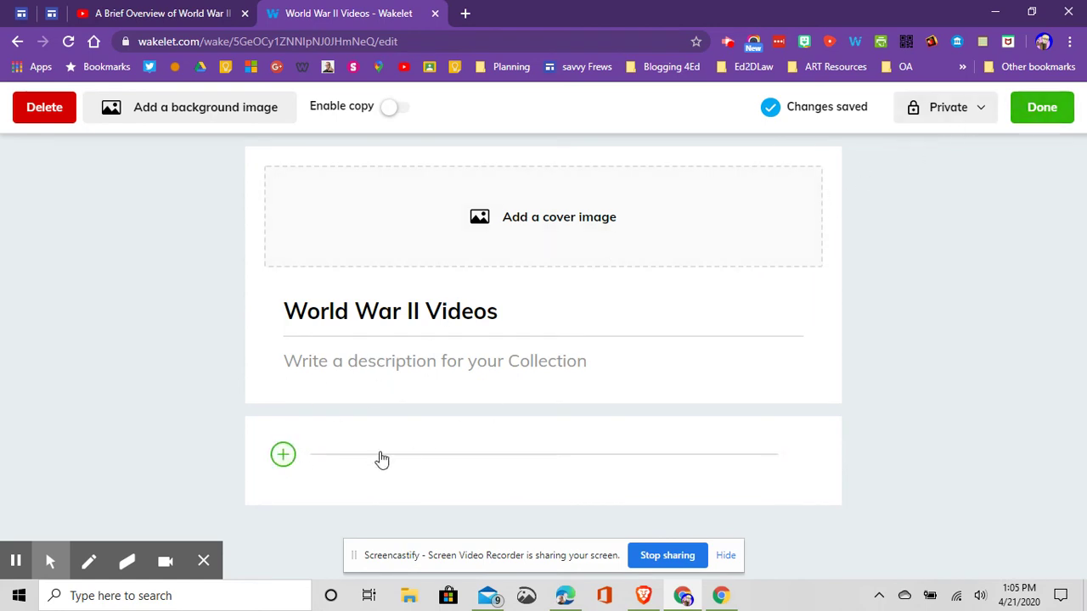
Step: Open the collection's add-item choices and pick the YouTube option
{"action": "left_click", "coordinate": [283, 458]}
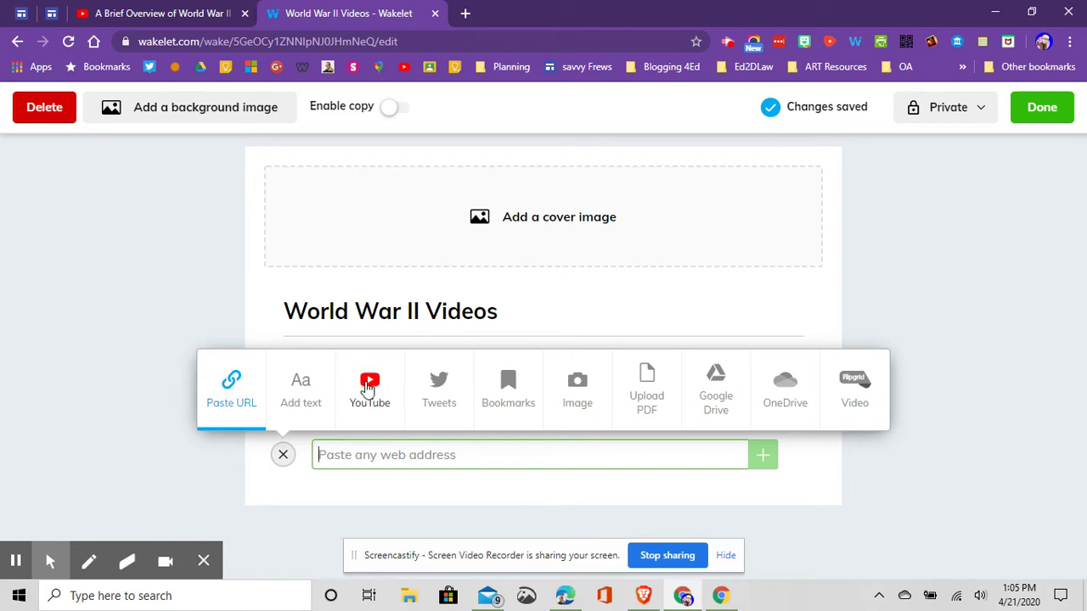
{"action": "left_click", "coordinate": [223, 464]}
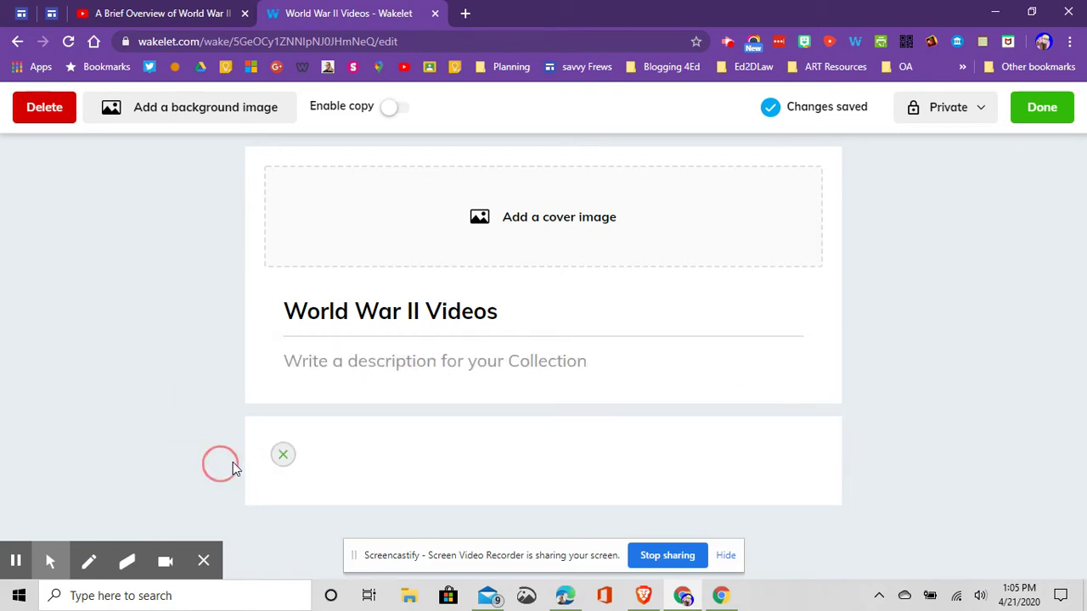
{"action": "left_click", "coordinate": [286, 457]}
{"action": "left_click", "coordinate": [378, 387]}
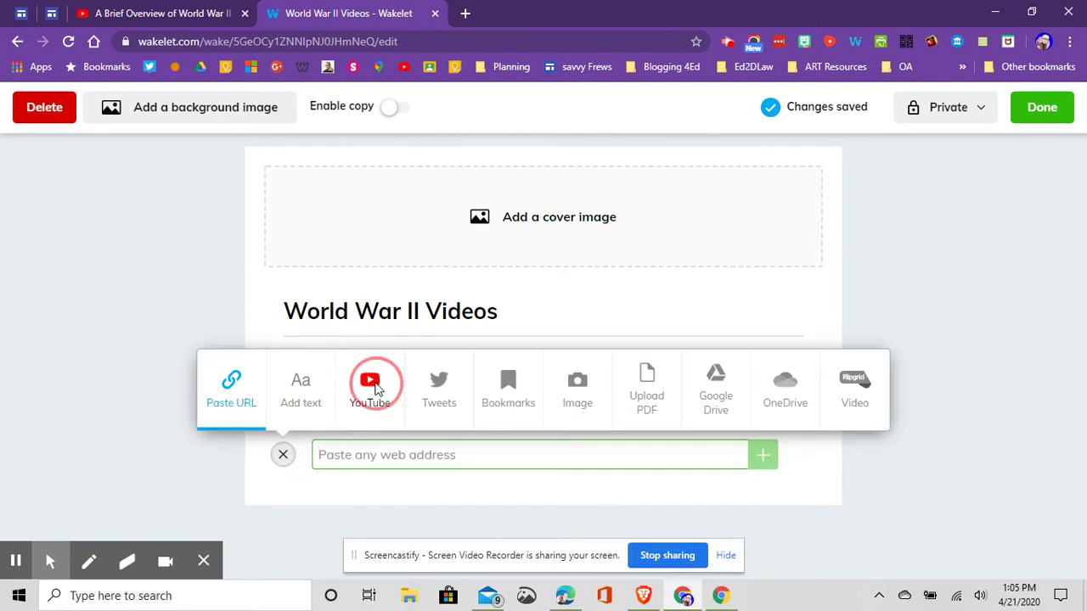
Step: Search YouTube for 'simple history world war II' and select A Brief Overview of World War II
{"action": "left_click", "coordinate": [449, 158]}
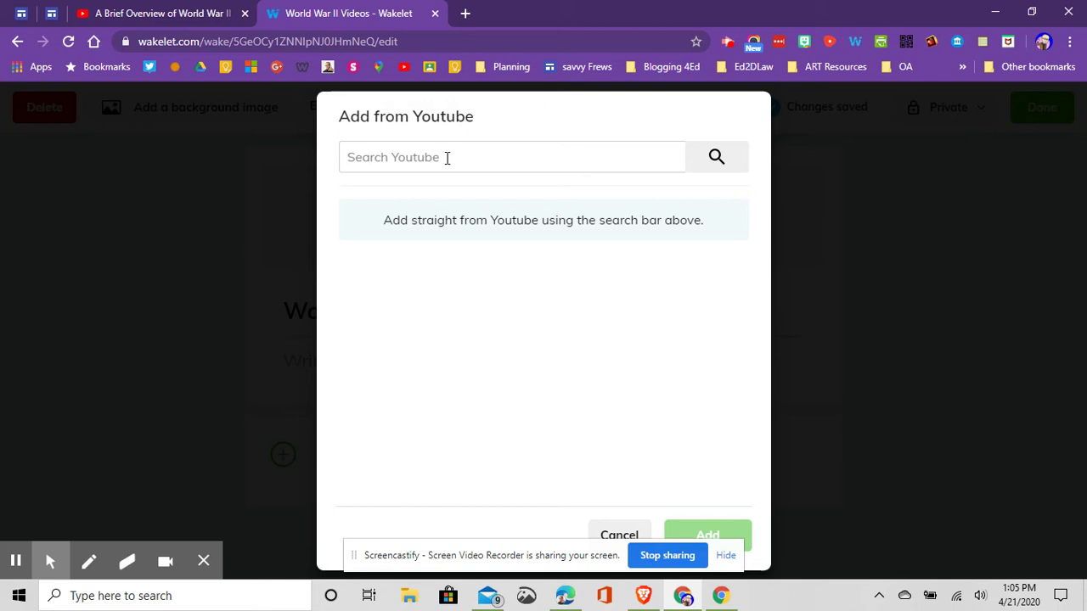
{"action": "type", "text": "simple history world war II"}
{"action": "key", "text": "Return"}
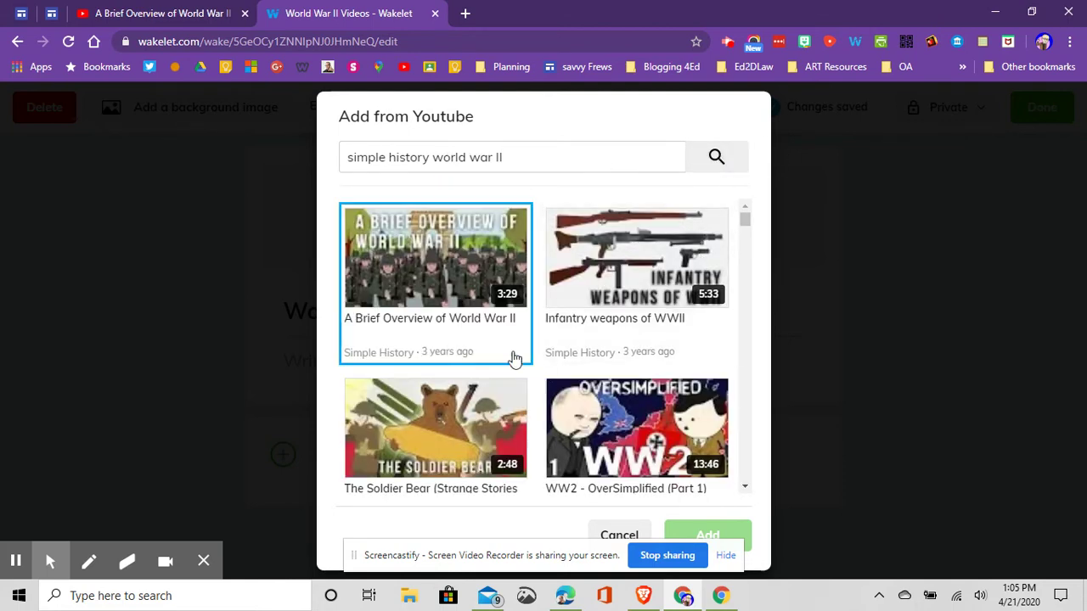
{"action": "left_click", "coordinate": [136, 13]}
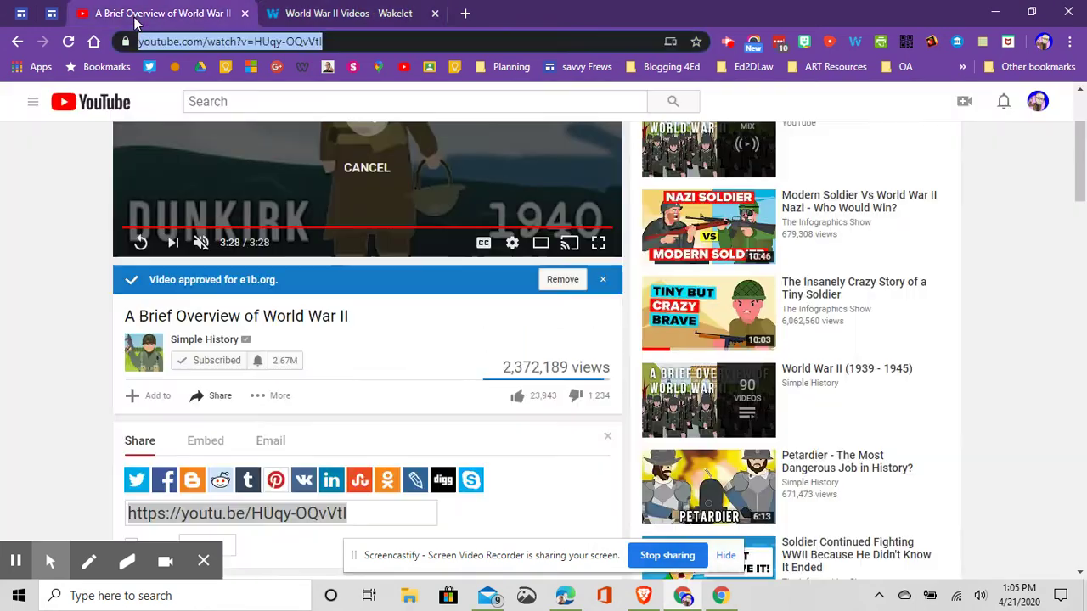
{"action": "scroll", "coordinate": [252, 204], "scroll_direction": "up", "scroll_amount": 2}
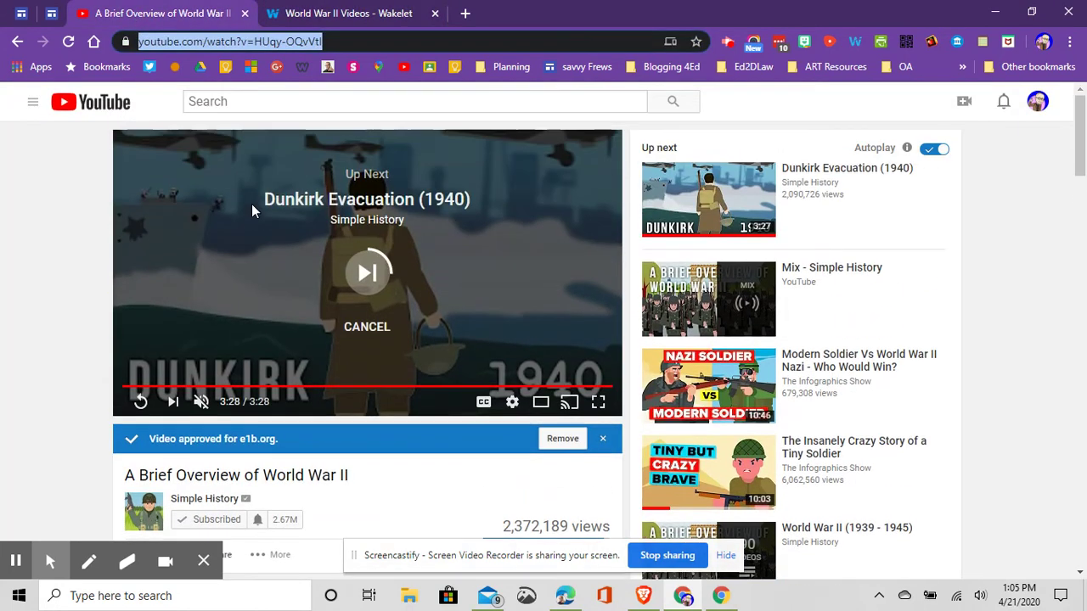
{"action": "left_click", "coordinate": [346, 15]}
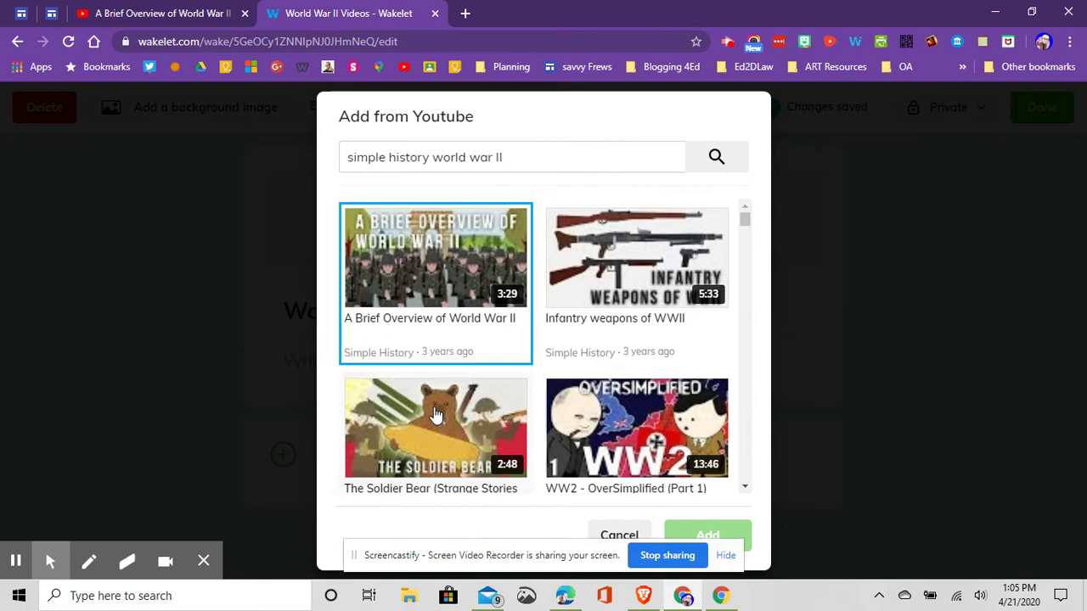
{"action": "left_click", "coordinate": [442, 289]}
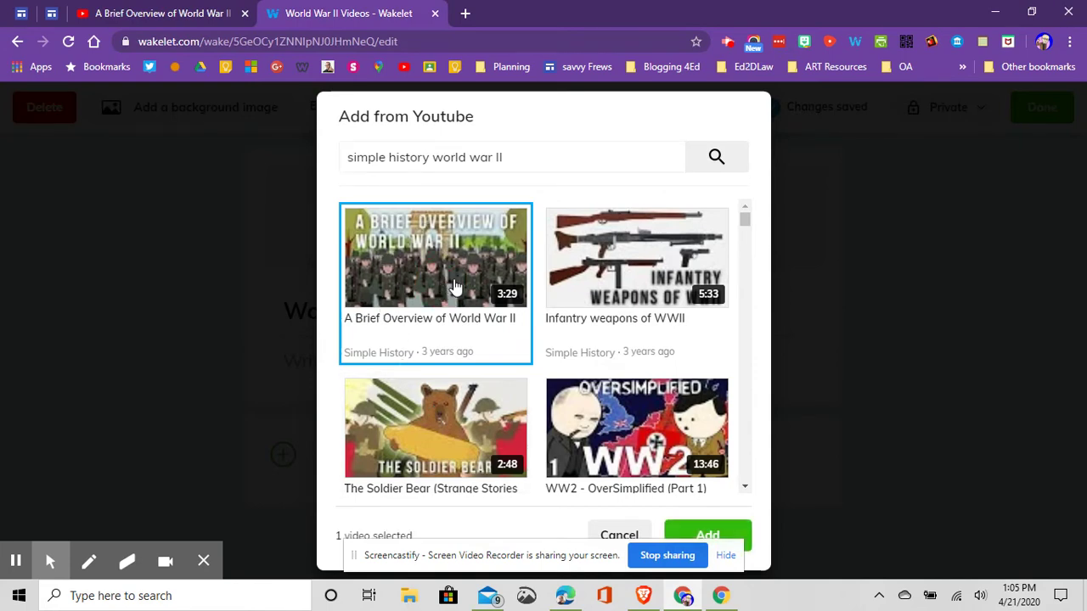
Step: Add A Brief Overview of World War II to the collection as its first item
{"action": "left_click", "coordinate": [740, 530]}
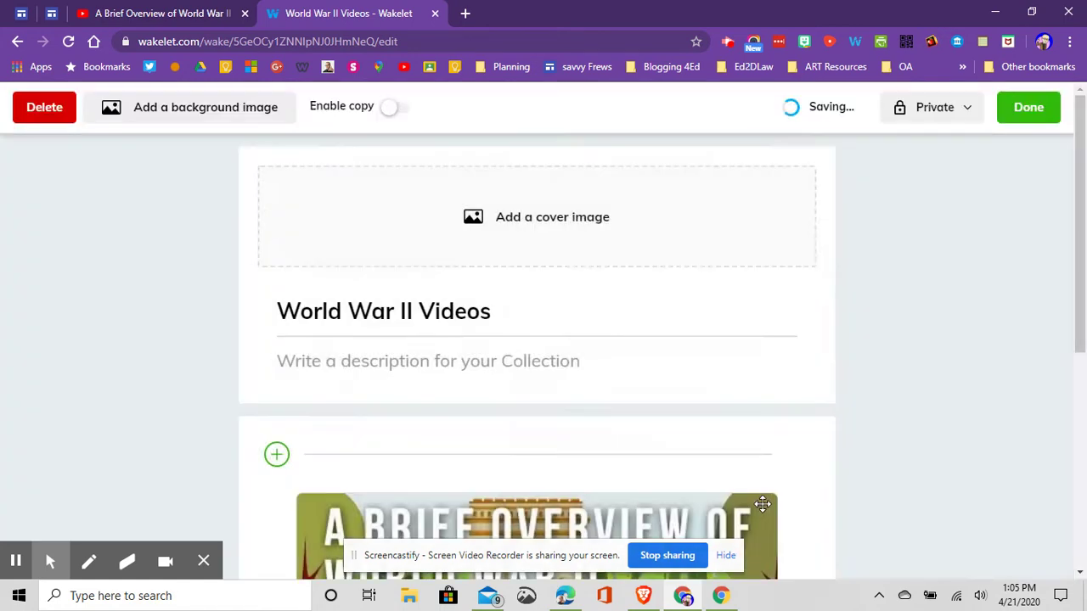
{"action": "scroll", "coordinate": [678, 476], "scroll_direction": "down", "scroll_amount": 1}
{"action": "scroll", "coordinate": [677, 477], "scroll_direction": "down", "scroll_amount": 2}
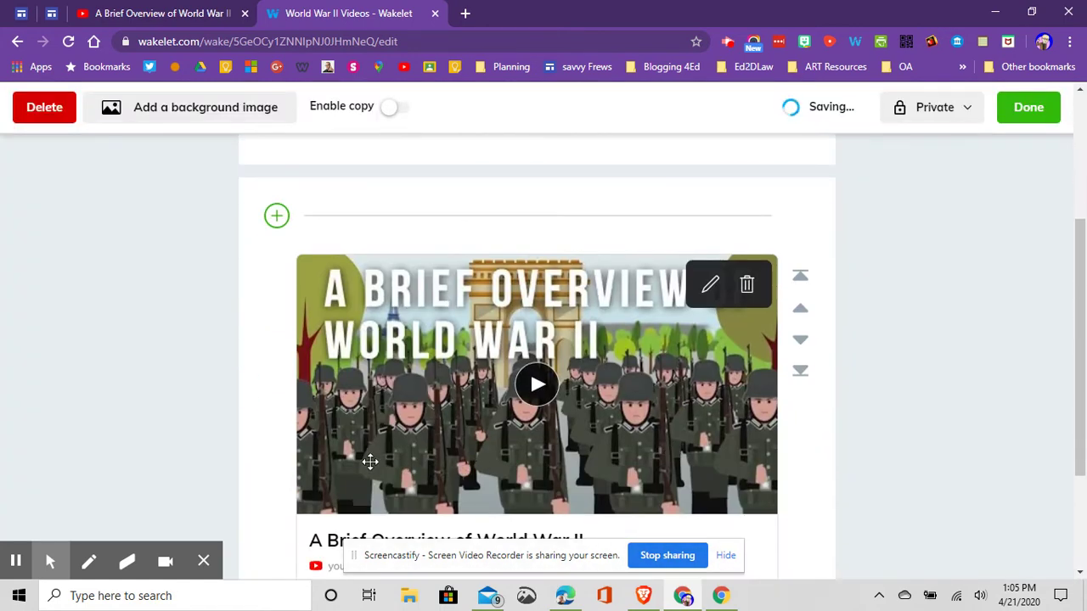
{"action": "scroll", "coordinate": [548, 411], "scroll_direction": "down", "scroll_amount": 3}
{"action": "scroll", "coordinate": [550, 411], "scroll_direction": "up", "scroll_amount": 4}
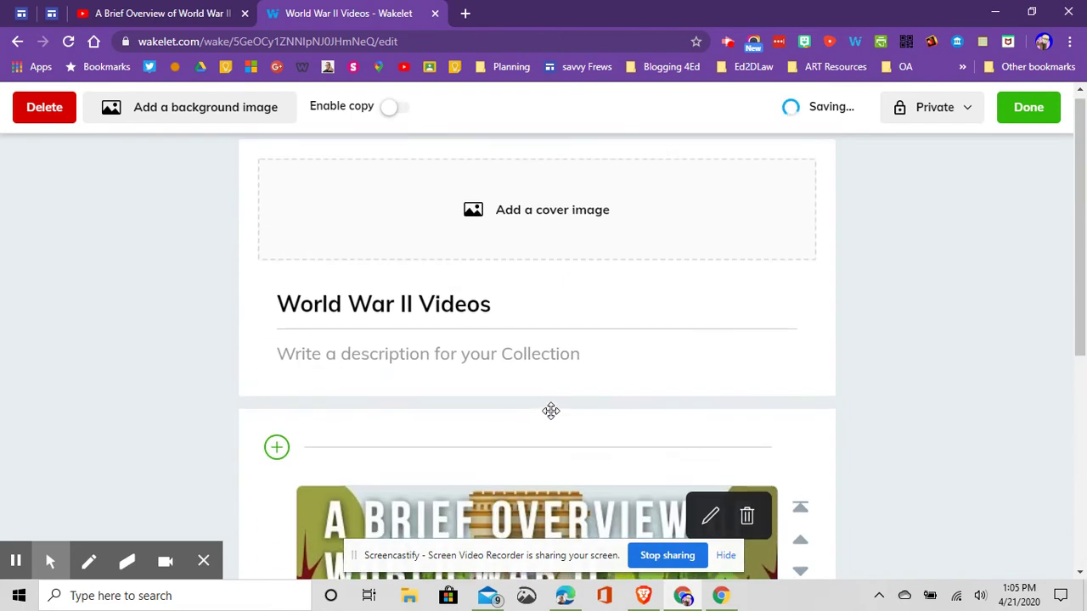
{"action": "scroll", "coordinate": [550, 411], "scroll_direction": "down", "scroll_amount": 2}
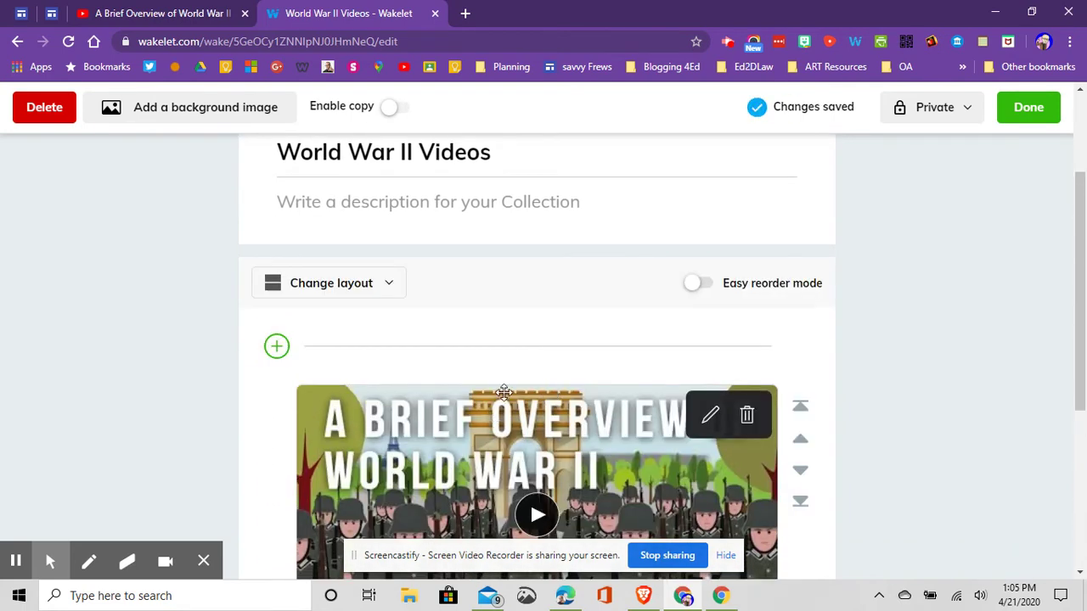
{"action": "scroll", "coordinate": [551, 399], "scroll_direction": "down", "scroll_amount": 2}
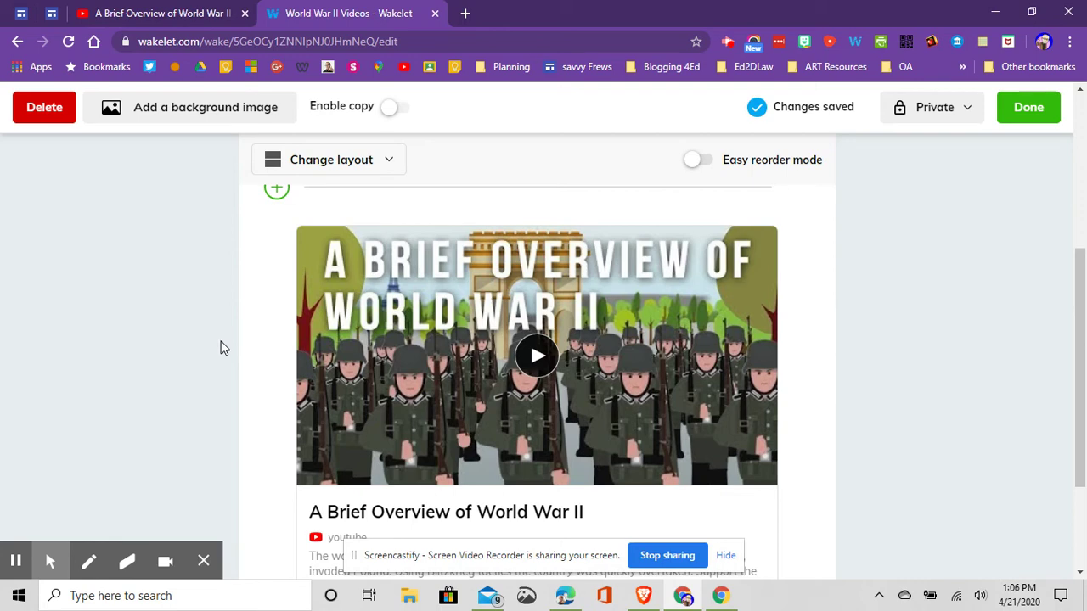
{"action": "scroll", "coordinate": [219, 347], "scroll_direction": "up", "scroll_amount": 2}
{"action": "scroll", "coordinate": [220, 349], "scroll_direction": "down", "scroll_amount": 2}
{"action": "scroll", "coordinate": [507, 399], "scroll_direction": "up", "scroll_amount": 3}
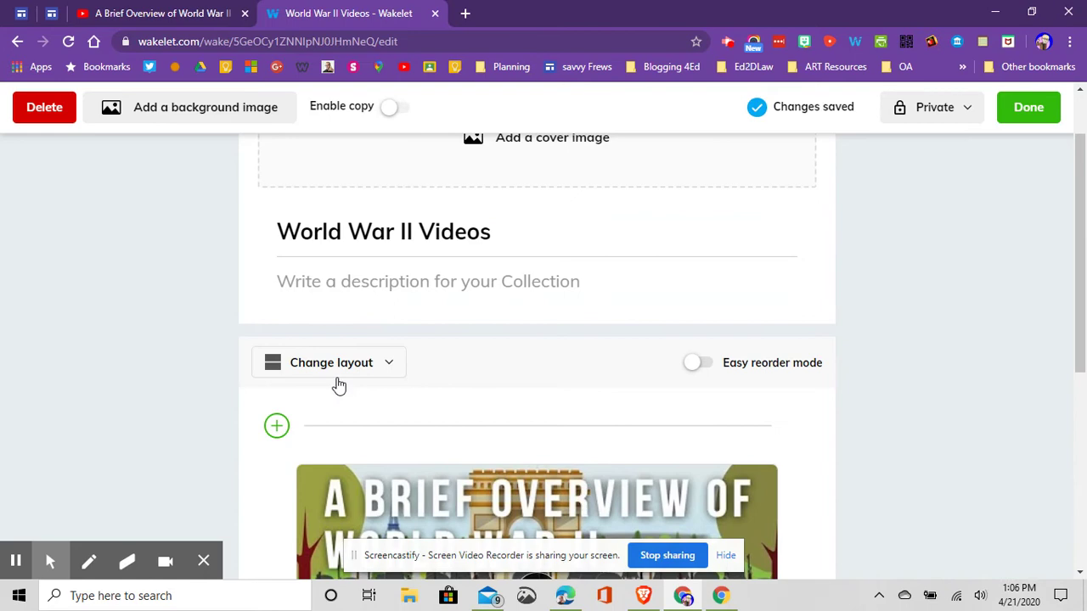
Step: Glance at the YouTube tab, then return to the collection's first video card
{"action": "left_click", "coordinate": [134, 14]}
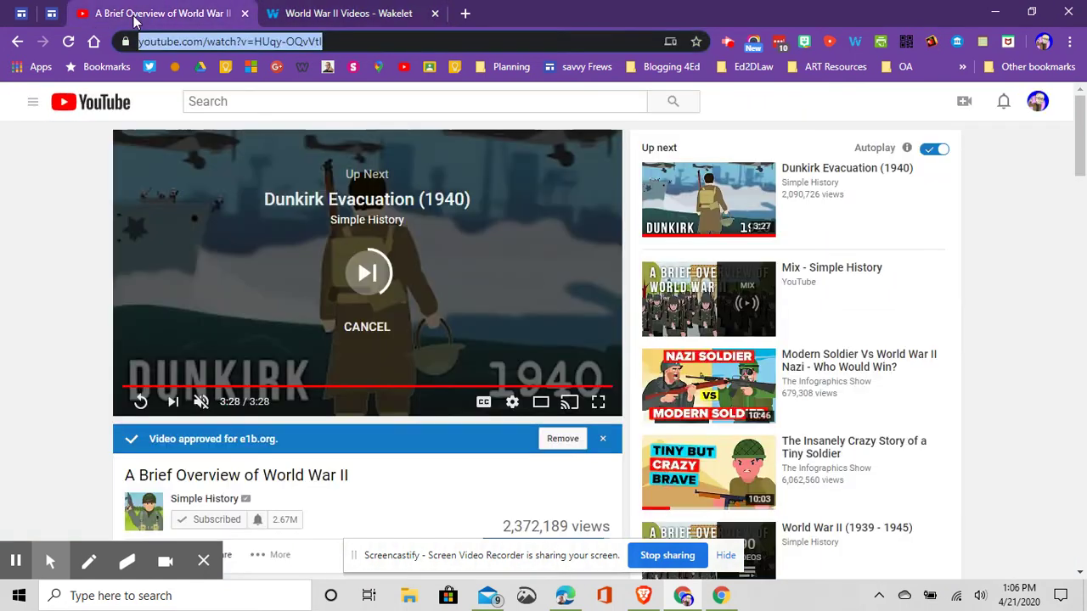
{"action": "left_click", "coordinate": [361, 13]}
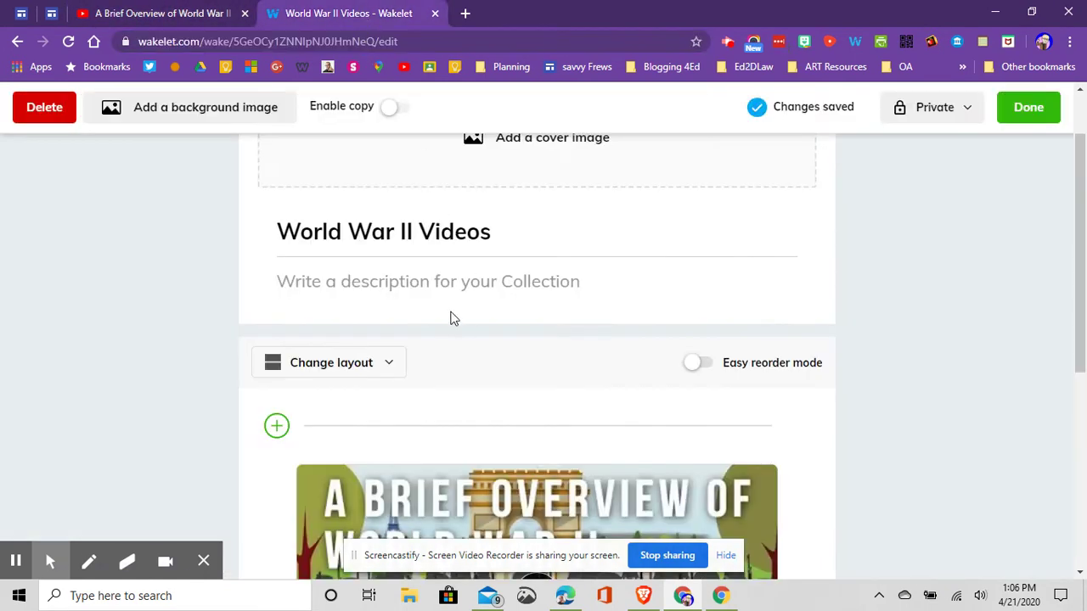
{"action": "scroll", "coordinate": [529, 349], "scroll_direction": "down", "scroll_amount": 5}
{"action": "scroll", "coordinate": [450, 348], "scroll_direction": "up", "scroll_amount": 1}
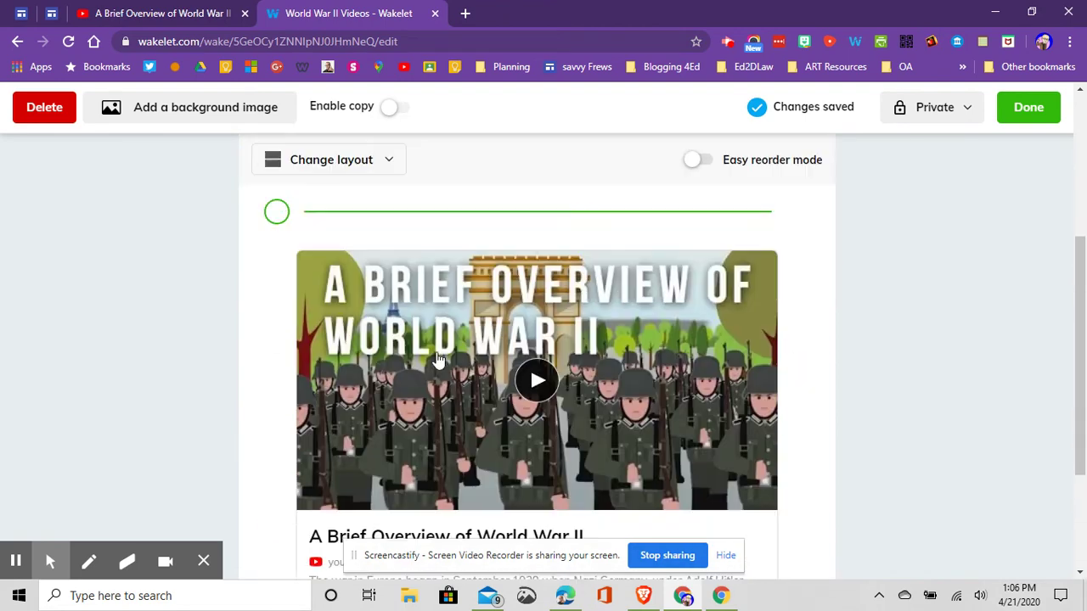
{"action": "scroll", "coordinate": [406, 364], "scroll_direction": "down", "scroll_amount": 1}
Step: Below the first video, choose YouTube and search for 'simple history world war II'
{"action": "left_click", "coordinate": [275, 506]}
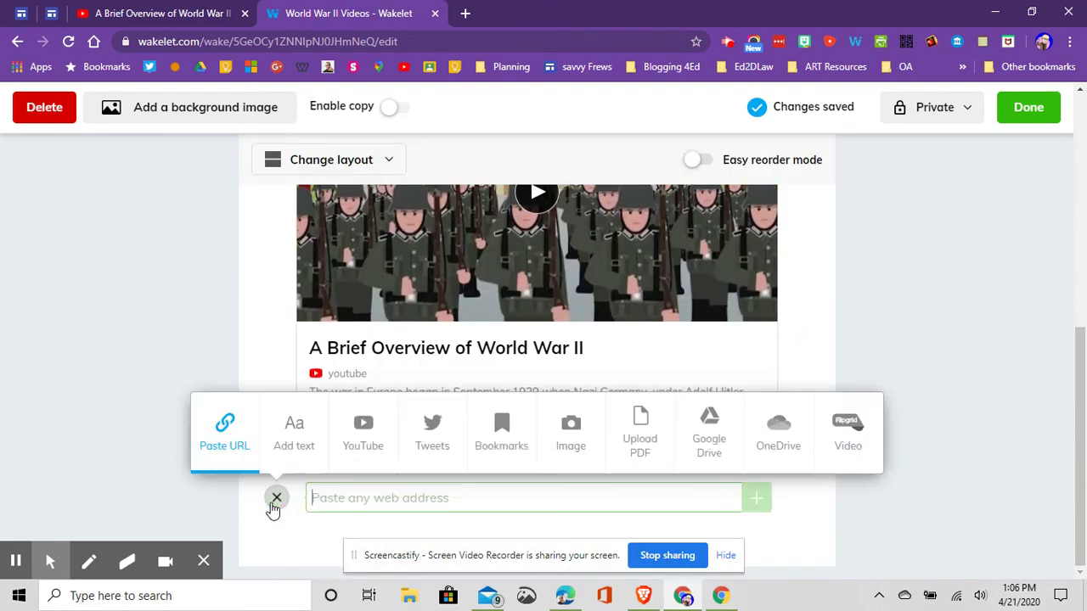
{"action": "left_click", "coordinate": [377, 438]}
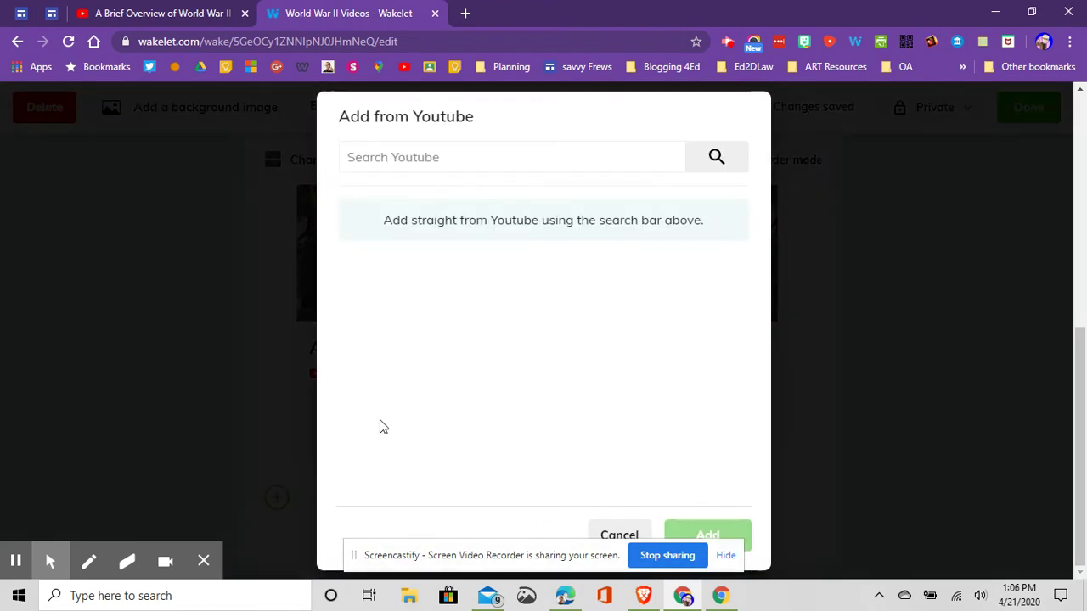
{"action": "left_click", "coordinate": [441, 158]}
{"action": "type", "text": "simple hsit"}
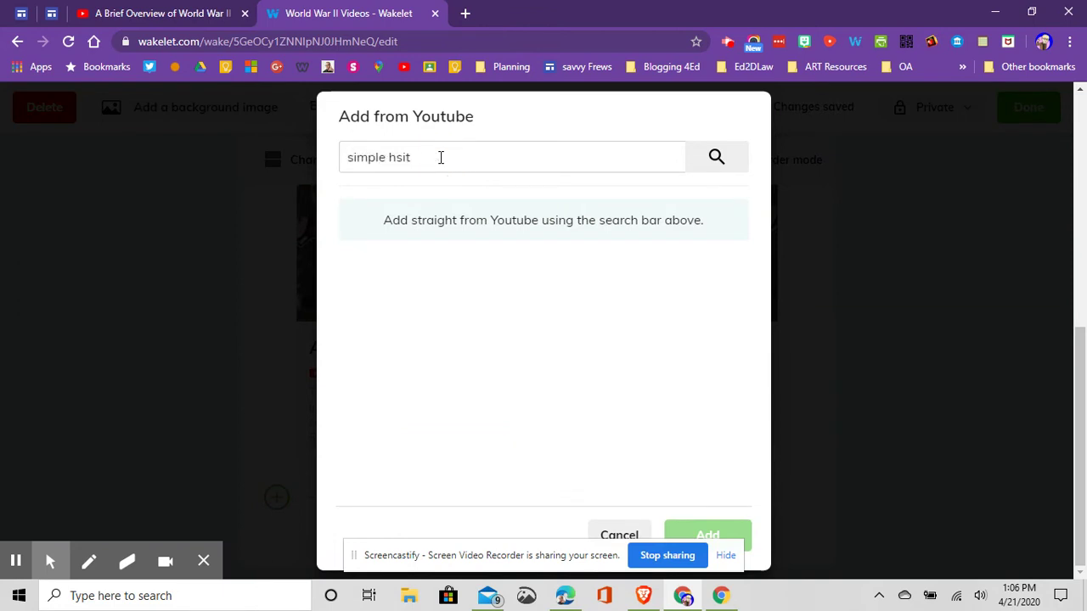
{"action": "type", "text": "oryistory worl"}
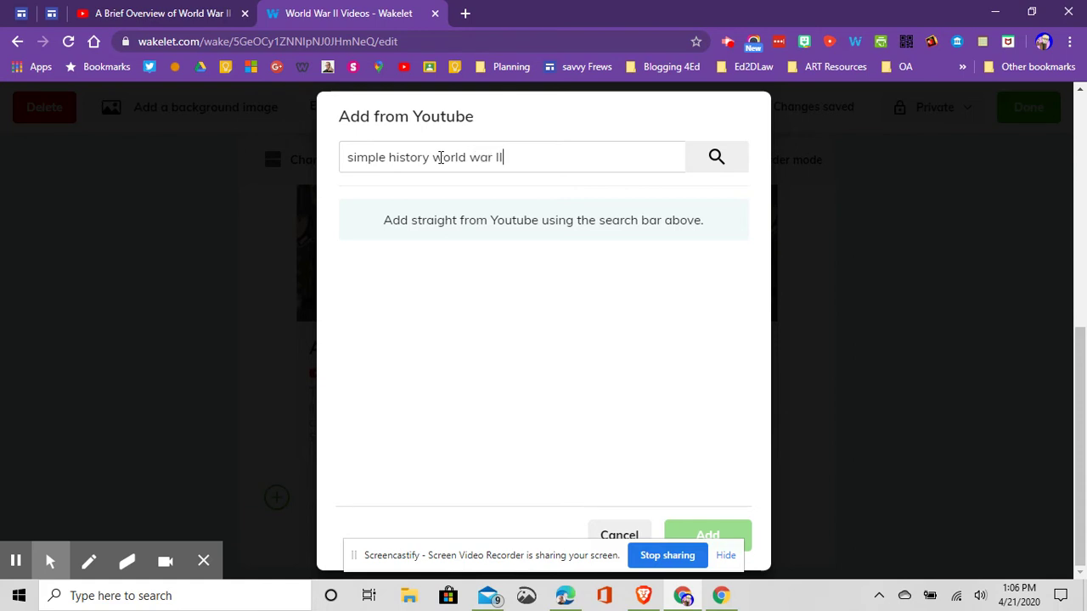
{"action": "type", "text": "d war II"}
{"action": "key", "text": "Return"}
{"action": "scroll", "coordinate": [659, 374], "scroll_direction": "down", "scroll_amount": 1}
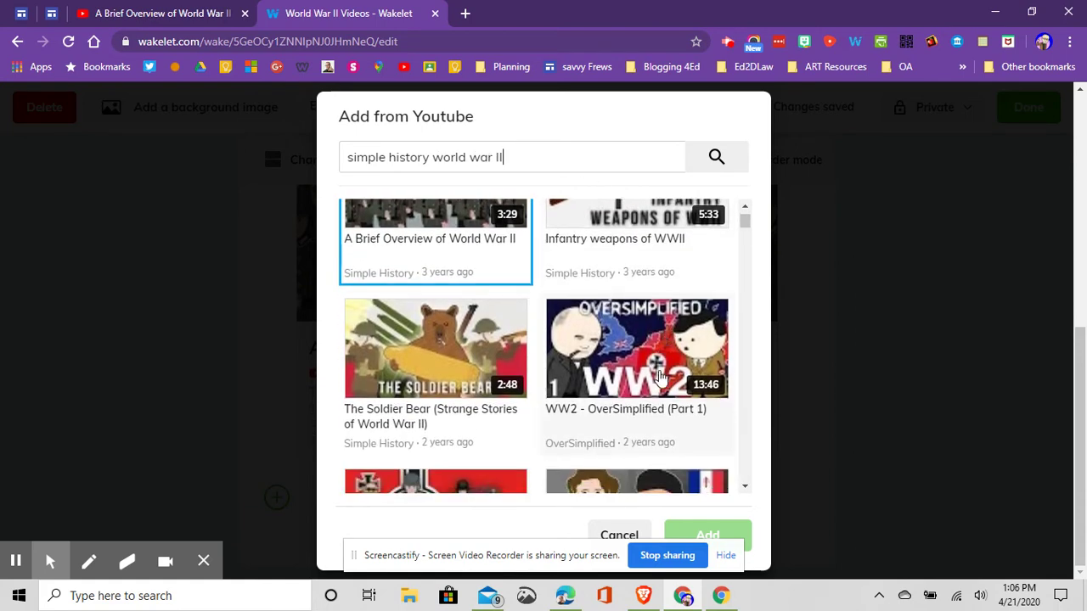
{"action": "scroll", "coordinate": [515, 365], "scroll_direction": "down", "scroll_amount": 1}
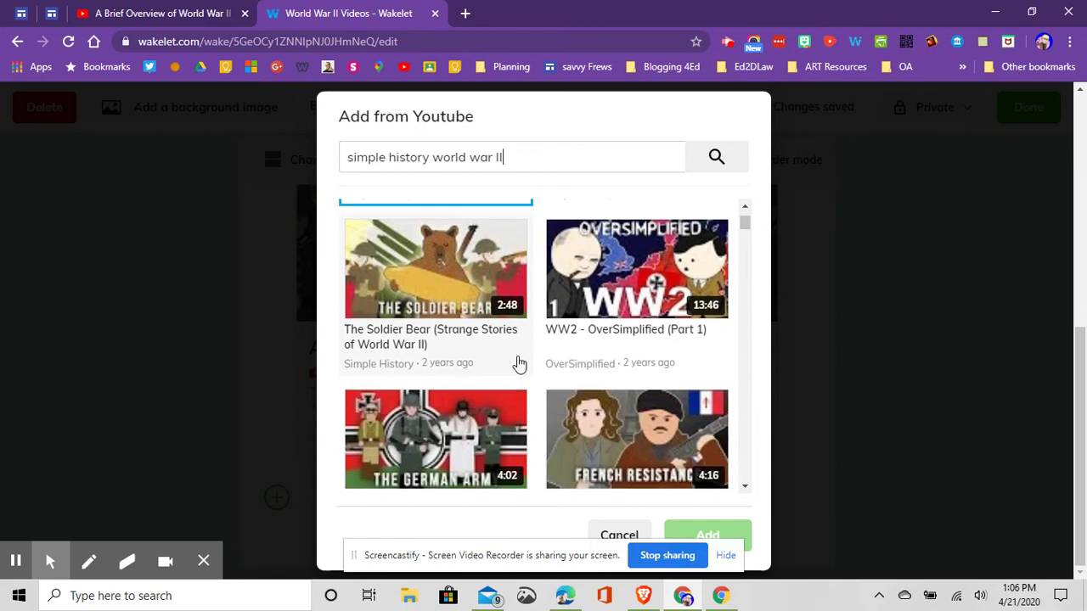
{"action": "scroll", "coordinate": [516, 367], "scroll_direction": "down", "scroll_amount": 1}
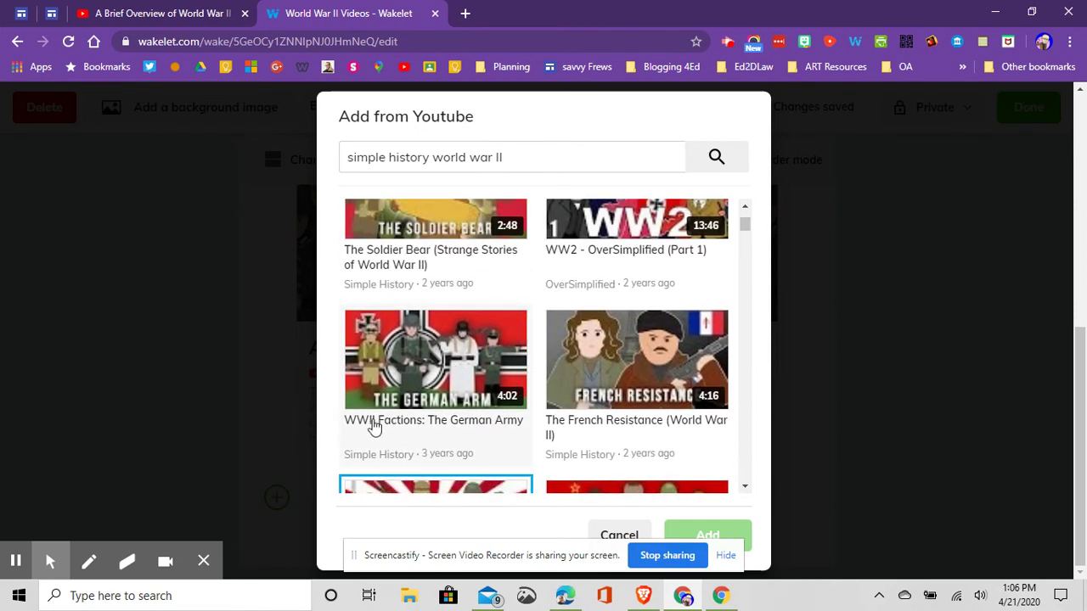
{"action": "scroll", "coordinate": [473, 417], "scroll_direction": "down", "scroll_amount": 1}
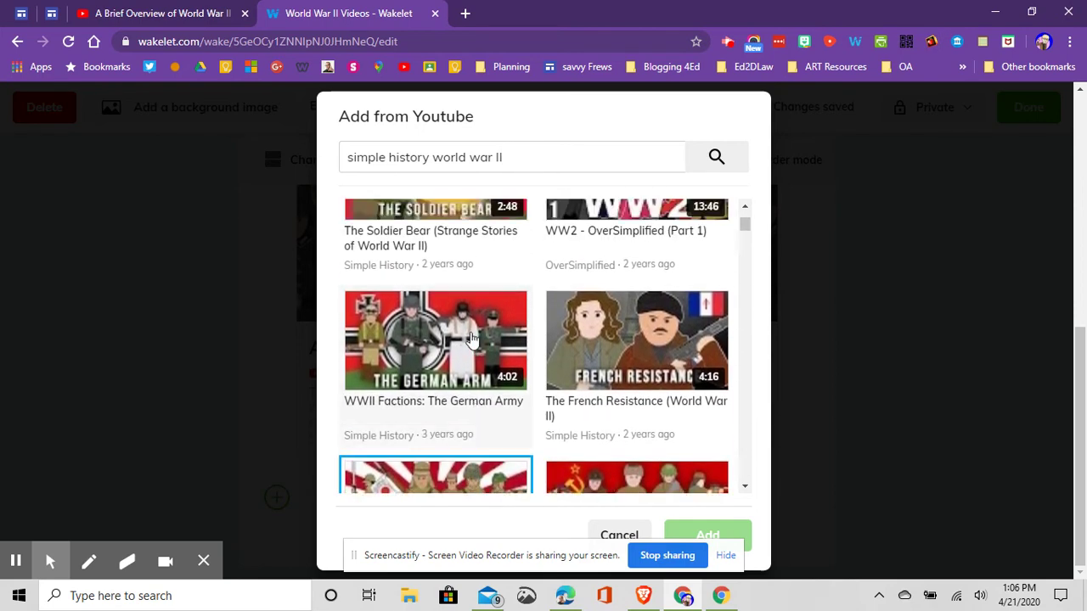
{"action": "scroll", "coordinate": [473, 338], "scroll_direction": "down", "scroll_amount": 3}
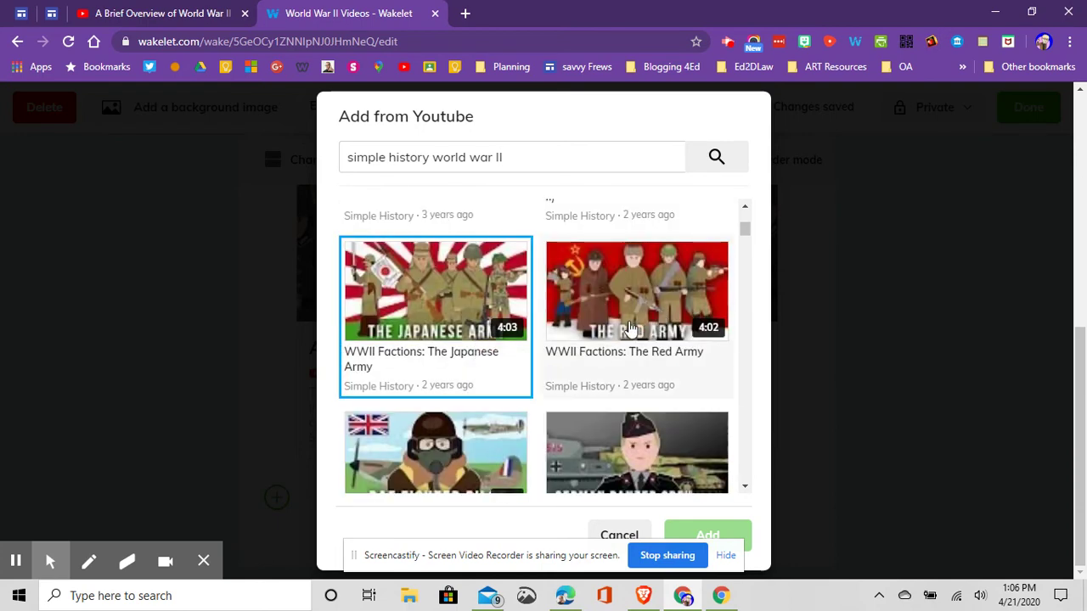
Step: Select WWII Factions: The Red Army and The Japanese Army and add both to the collection
{"action": "left_click", "coordinate": [621, 303]}
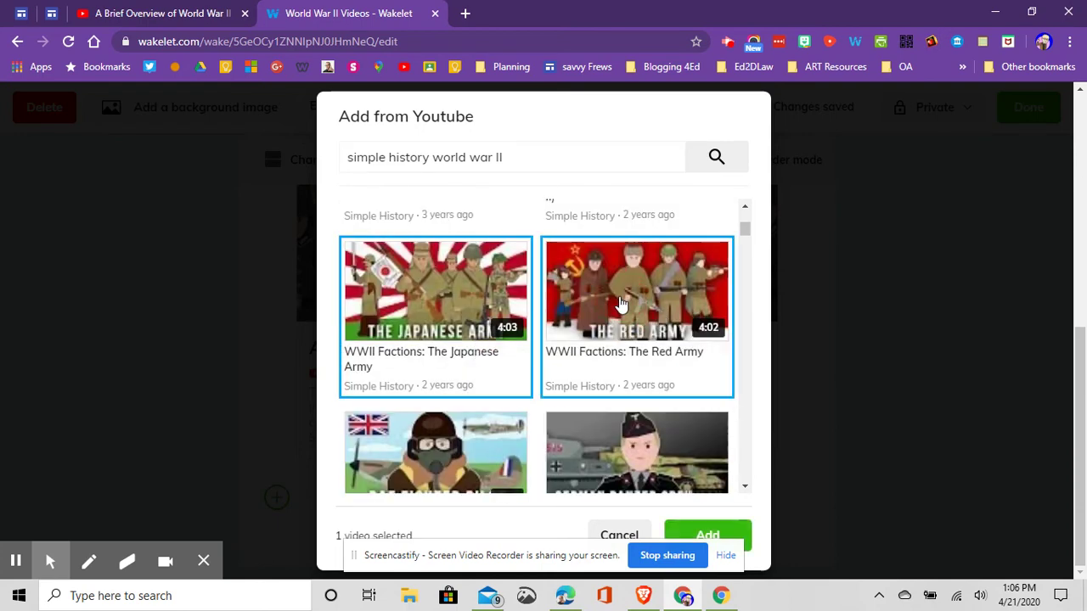
{"action": "left_click", "coordinate": [497, 282]}
{"action": "left_click", "coordinate": [465, 299]}
{"action": "scroll", "coordinate": [635, 340], "scroll_direction": "down", "scroll_amount": 2}
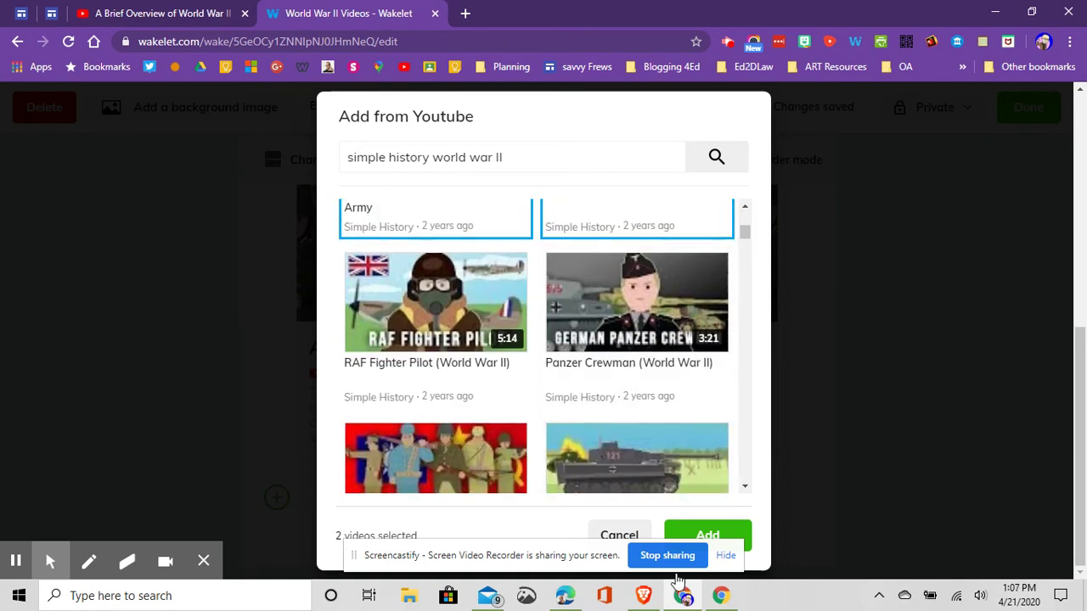
{"action": "left_click", "coordinate": [691, 535]}
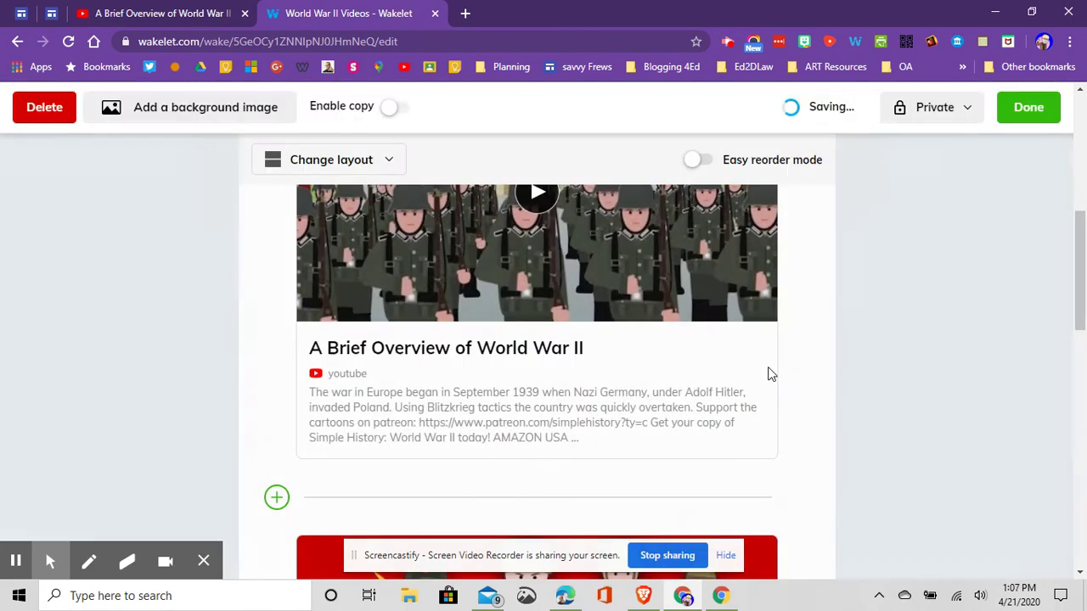
{"action": "scroll", "coordinate": [662, 365], "scroll_direction": "down", "scroll_amount": 3}
{"action": "scroll", "coordinate": [647, 367], "scroll_direction": "down", "scroll_amount": 5}
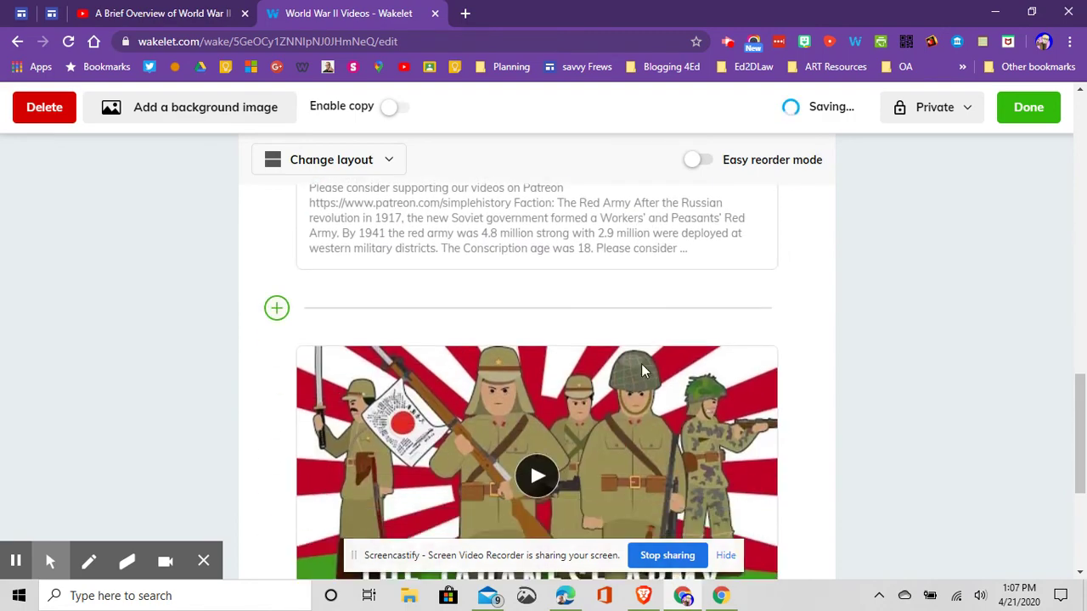
{"action": "scroll", "coordinate": [650, 368], "scroll_direction": "up", "scroll_amount": 6}
{"action": "scroll", "coordinate": [650, 365], "scroll_direction": "up", "scroll_amount": 8}
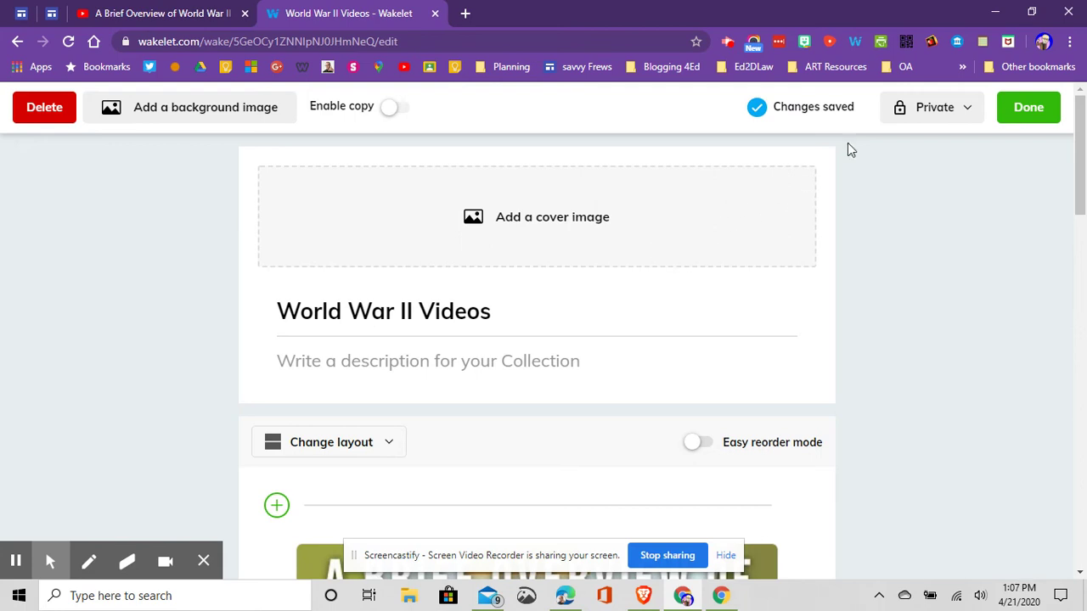
Step: Change the collection's visibility from Private to Unlisted and finish editing with Done
{"action": "left_click", "coordinate": [953, 108]}
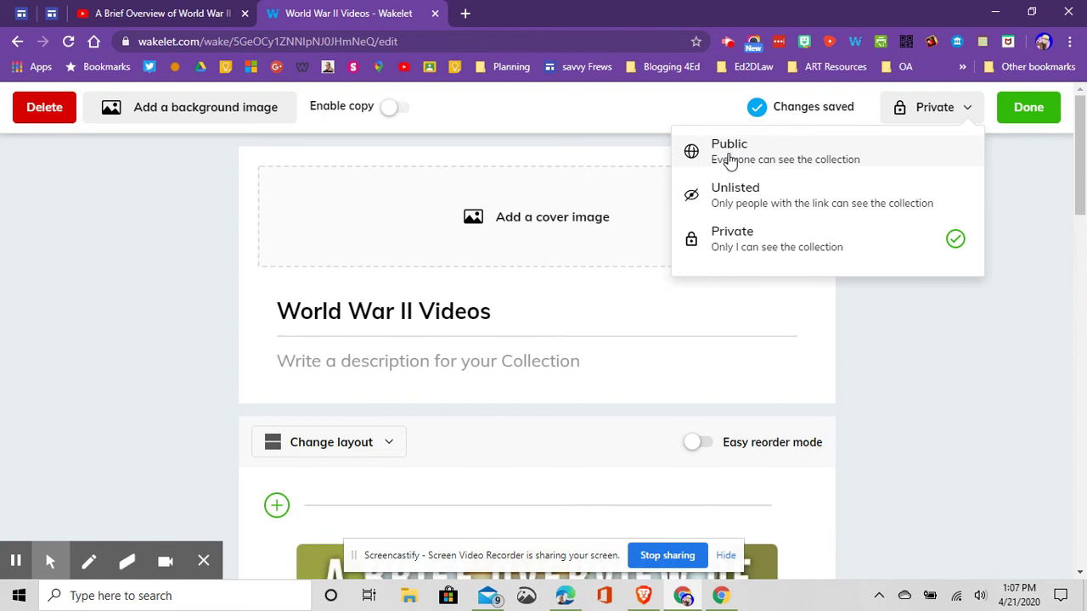
{"action": "left_click", "coordinate": [737, 200]}
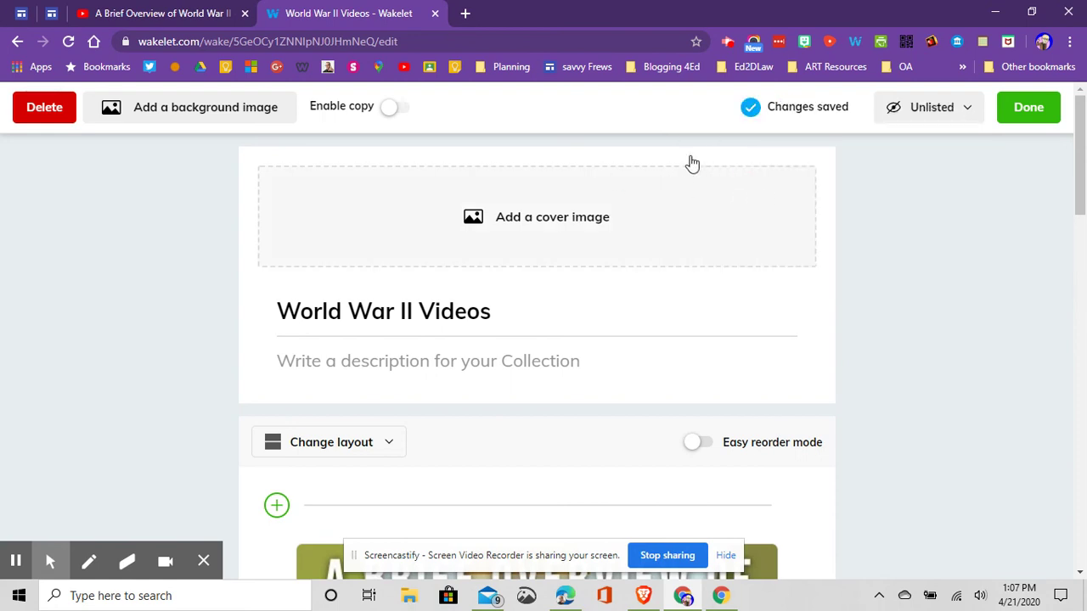
{"action": "left_click", "coordinate": [1041, 112]}
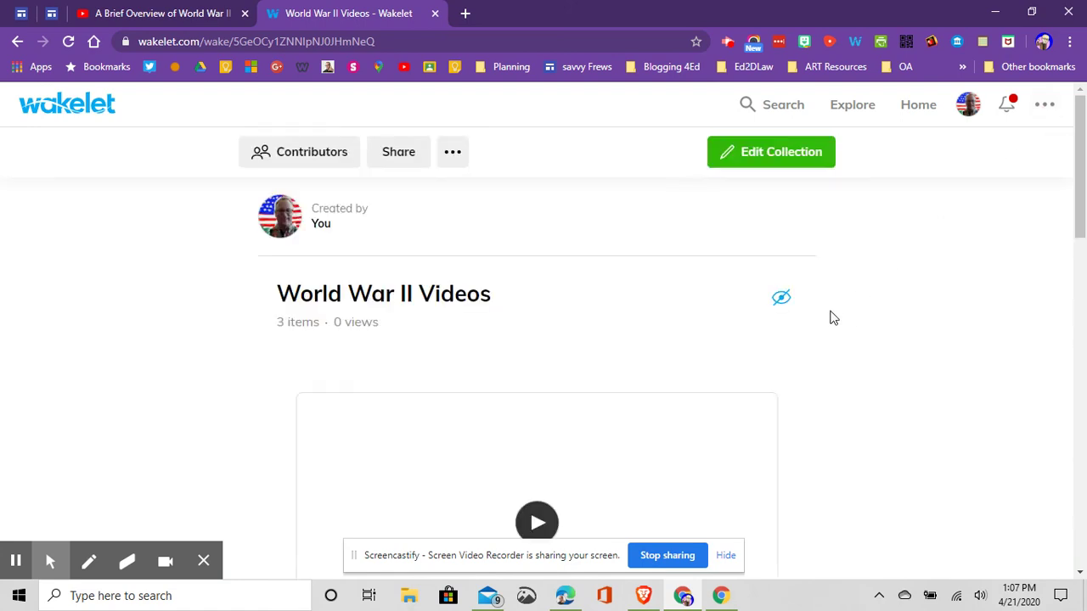
Step: Select the finished collection's web address in the address bar
{"action": "left_click", "coordinate": [395, 42]}
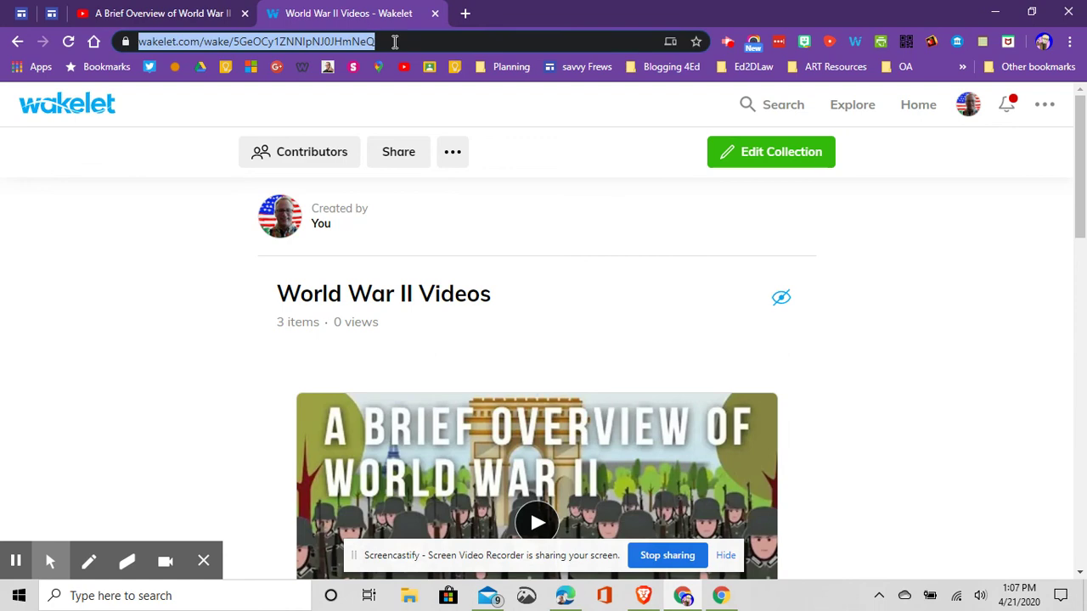
Step: Open the collection's Share dialog with its QR code and short link
{"action": "left_click", "coordinate": [396, 157]}
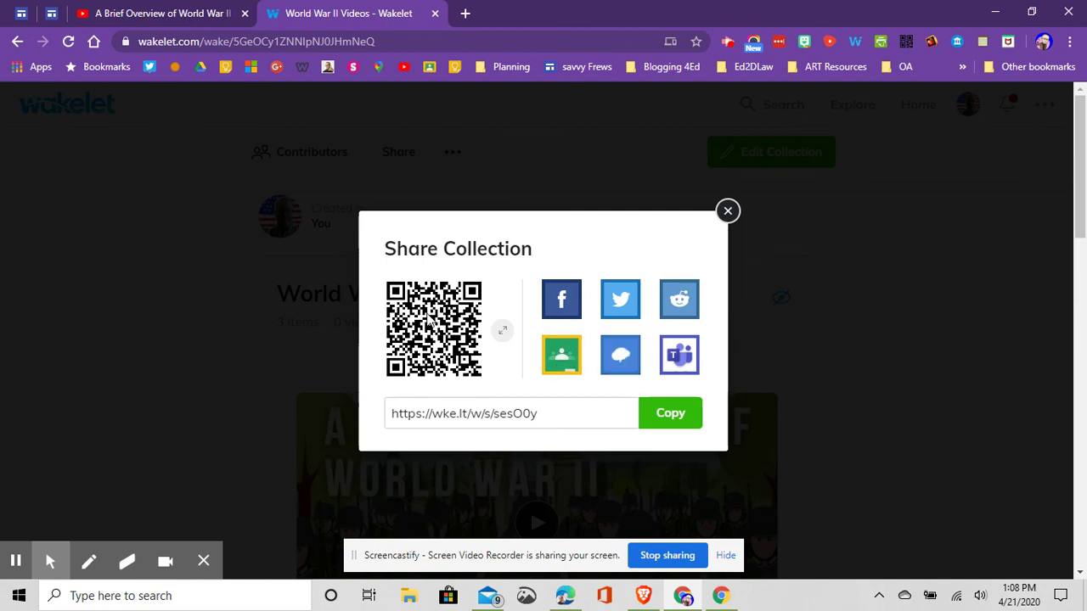
Step: Close the Share dialog, then play and pause A Brief Overview of World War II in the viewer
{"action": "left_click", "coordinate": [732, 217]}
{"action": "scroll", "coordinate": [908, 315], "scroll_direction": "down", "scroll_amount": 8}
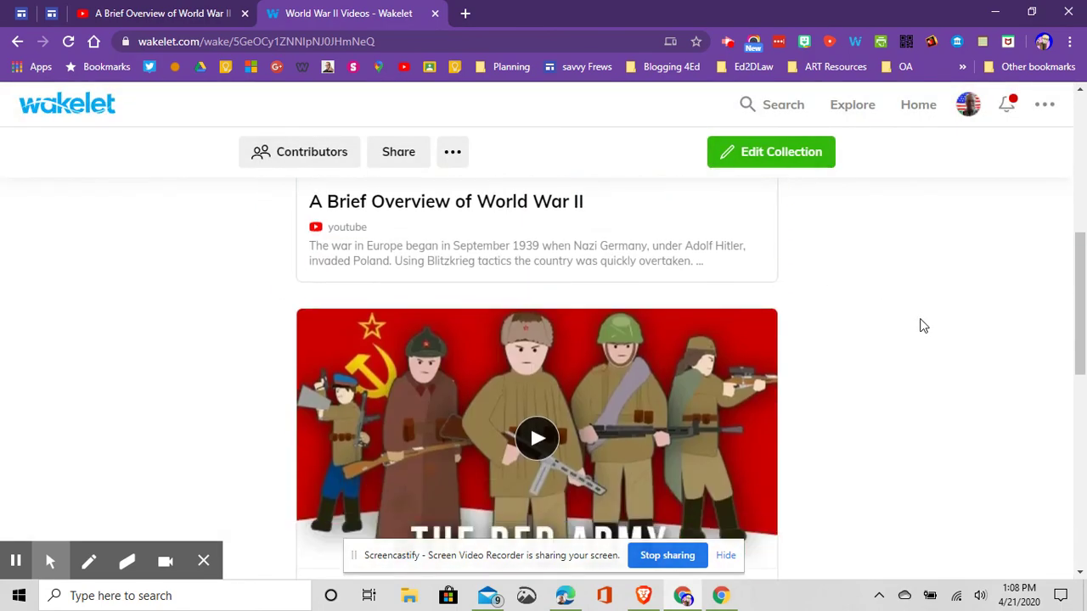
{"action": "scroll", "coordinate": [913, 320], "scroll_direction": "up", "scroll_amount": 10}
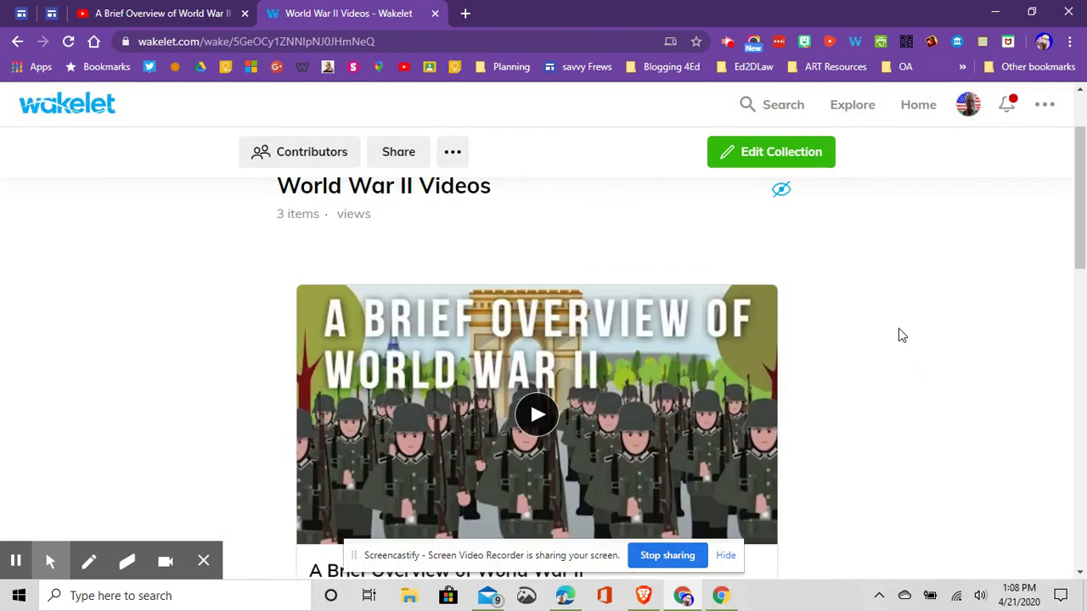
{"action": "left_click", "coordinate": [548, 450]}
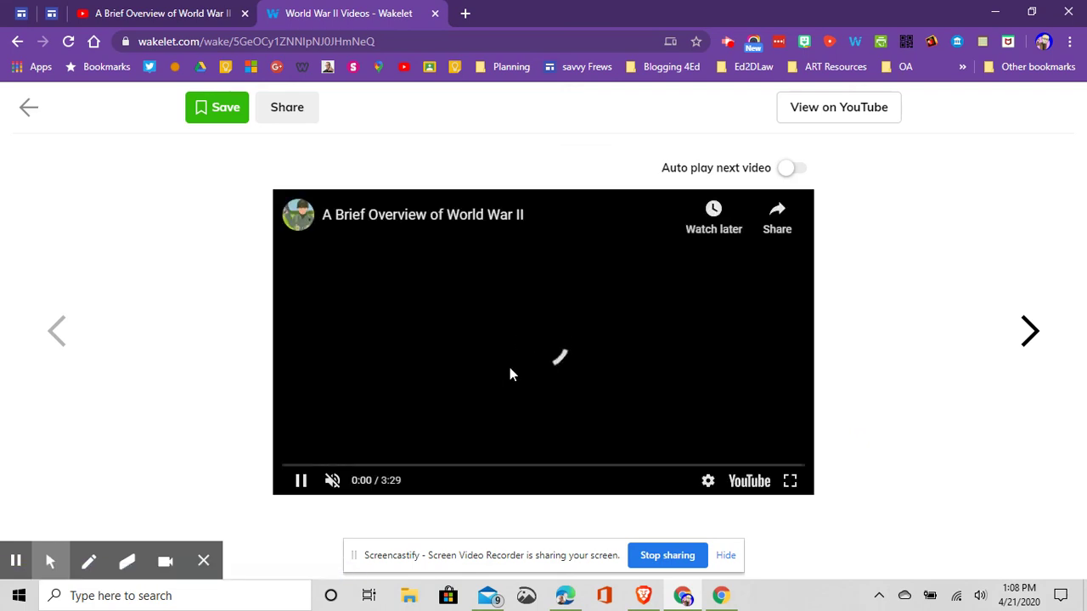
{"action": "left_click", "coordinate": [299, 494]}
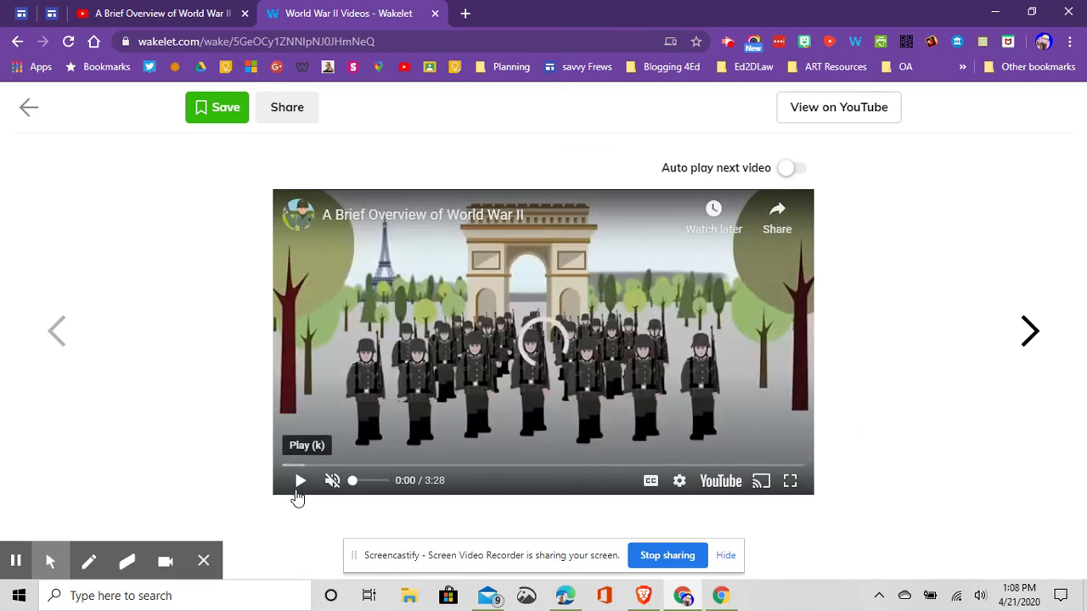